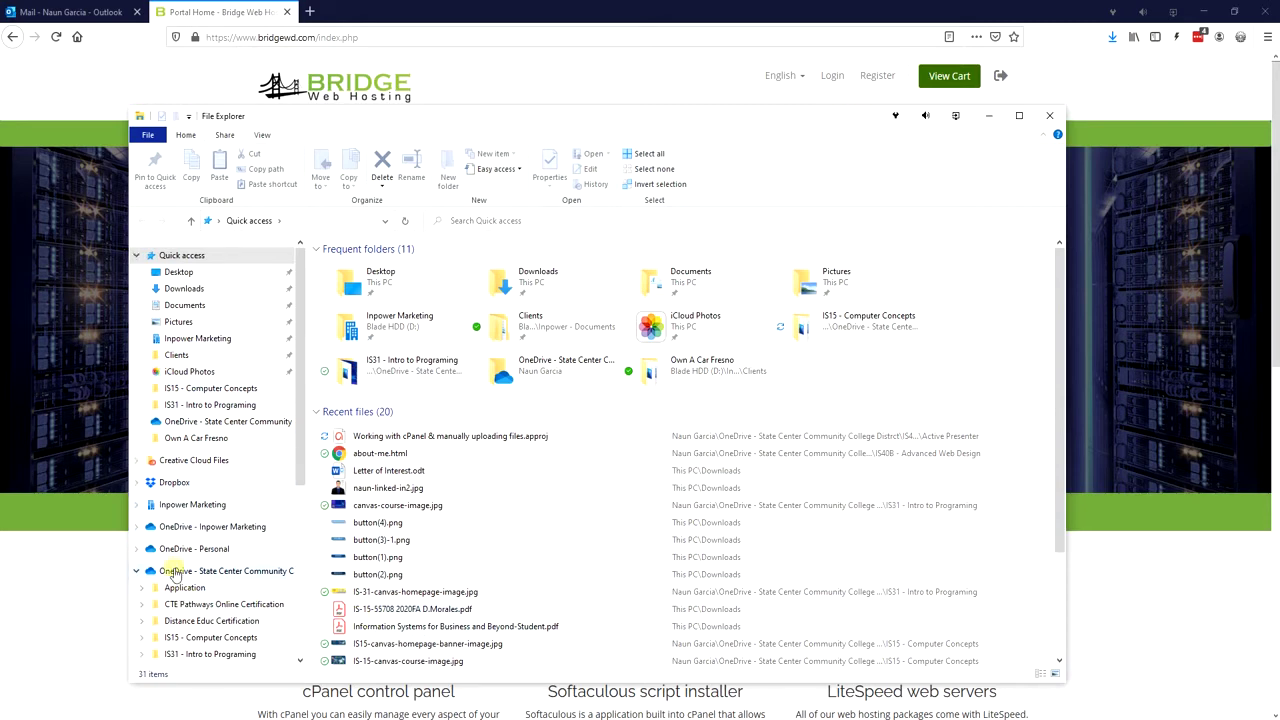
# Step: Open the Assignments folder inside IS40A - Web Development Using HTML & CSS in File Explorer, check its contents and minimize the window
pyautogui.scroll(-1, 213, 640)
pyautogui.click(215, 627)
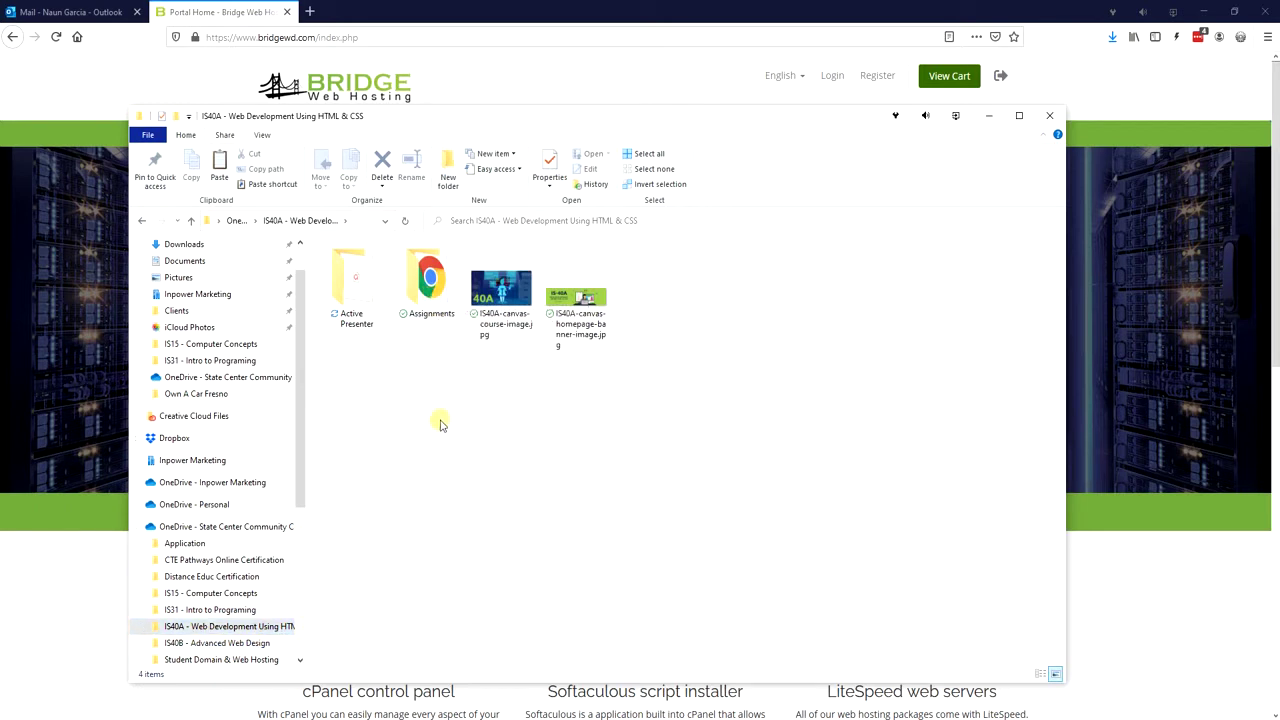
pyautogui.doubleClick(430, 280)
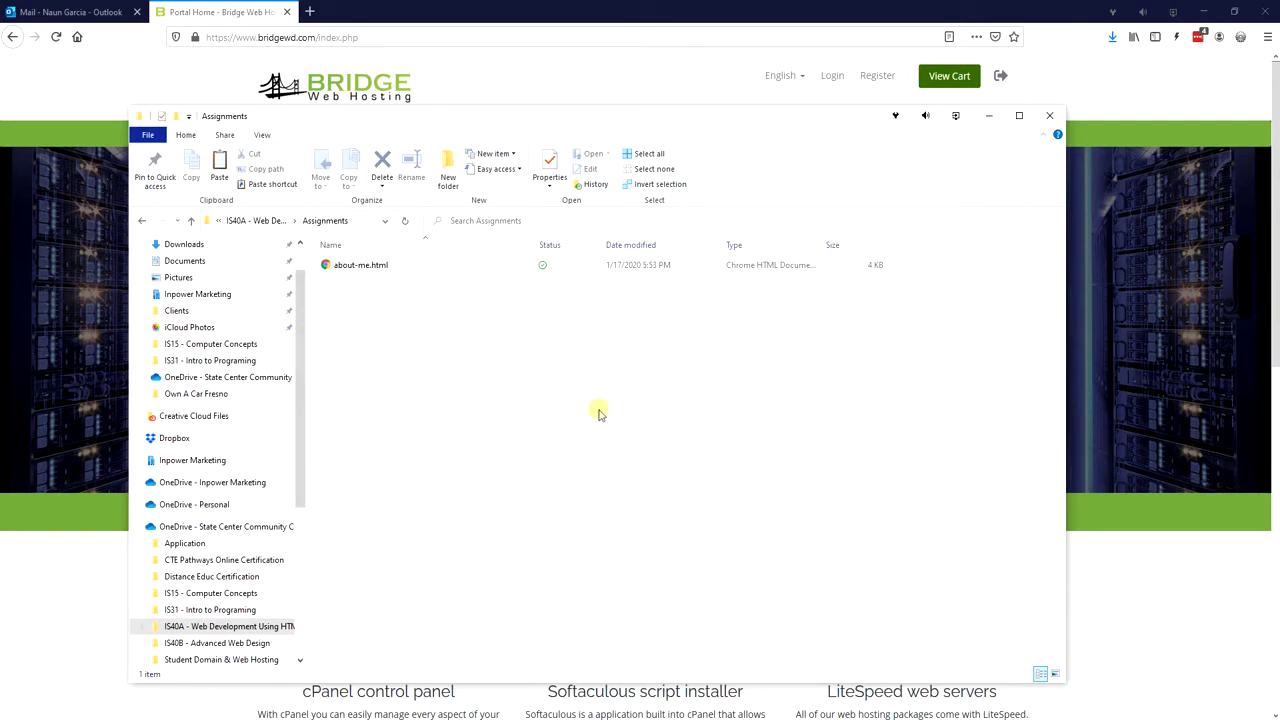
pyautogui.click(989, 115)
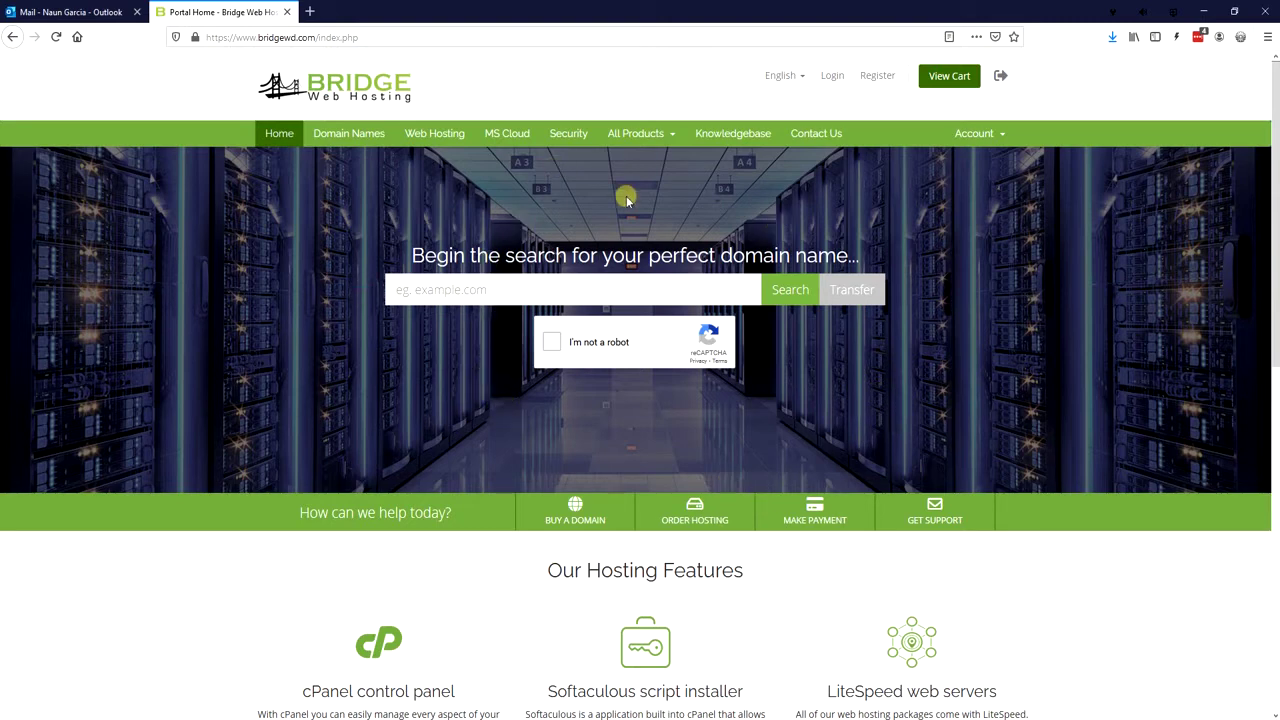
# Step: Log in to the Bridge Web Hosting client area with the email and password saved in the bridgewd.com LastPass entry
pyautogui.click(844, 78)
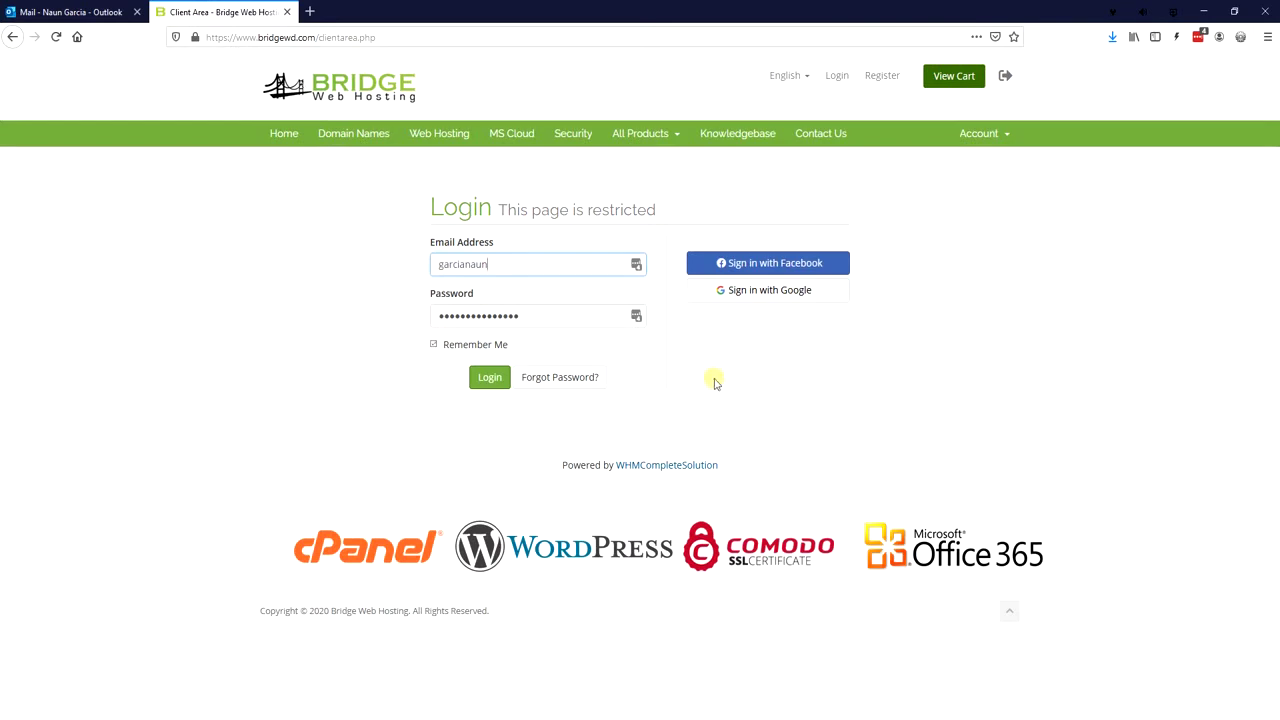
pyautogui.click(636, 268)
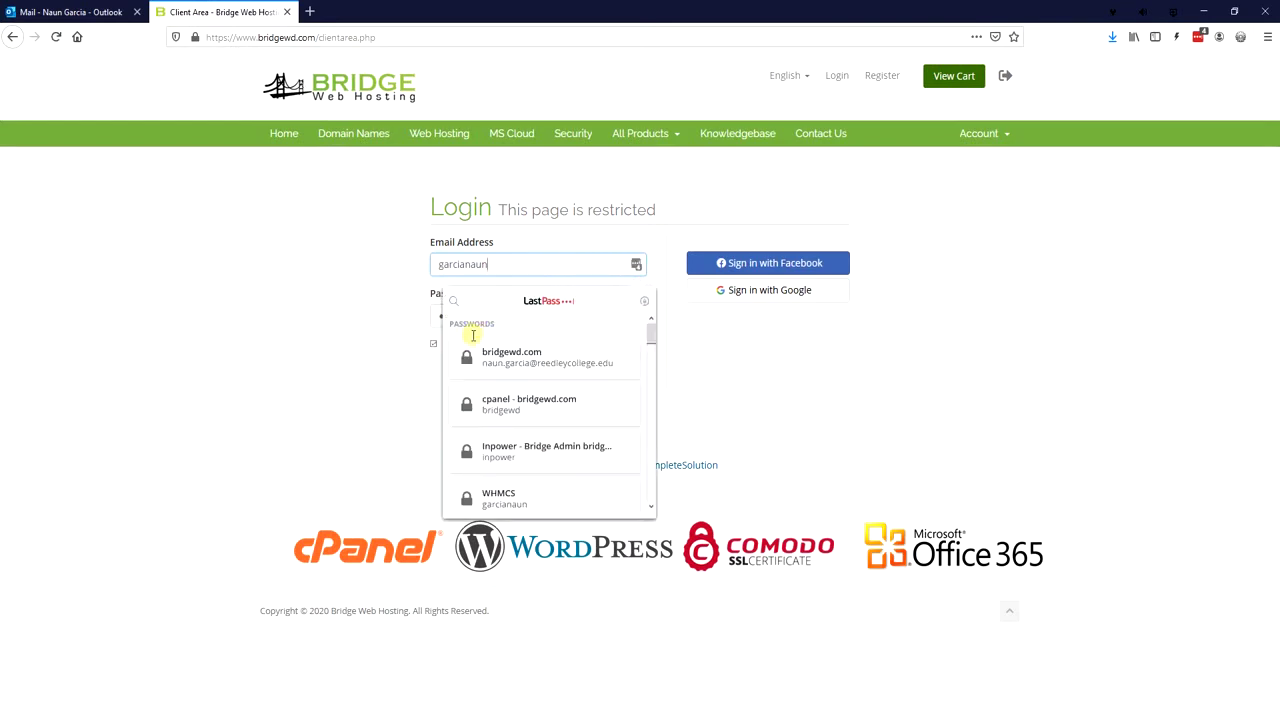
pyautogui.click(481, 365)
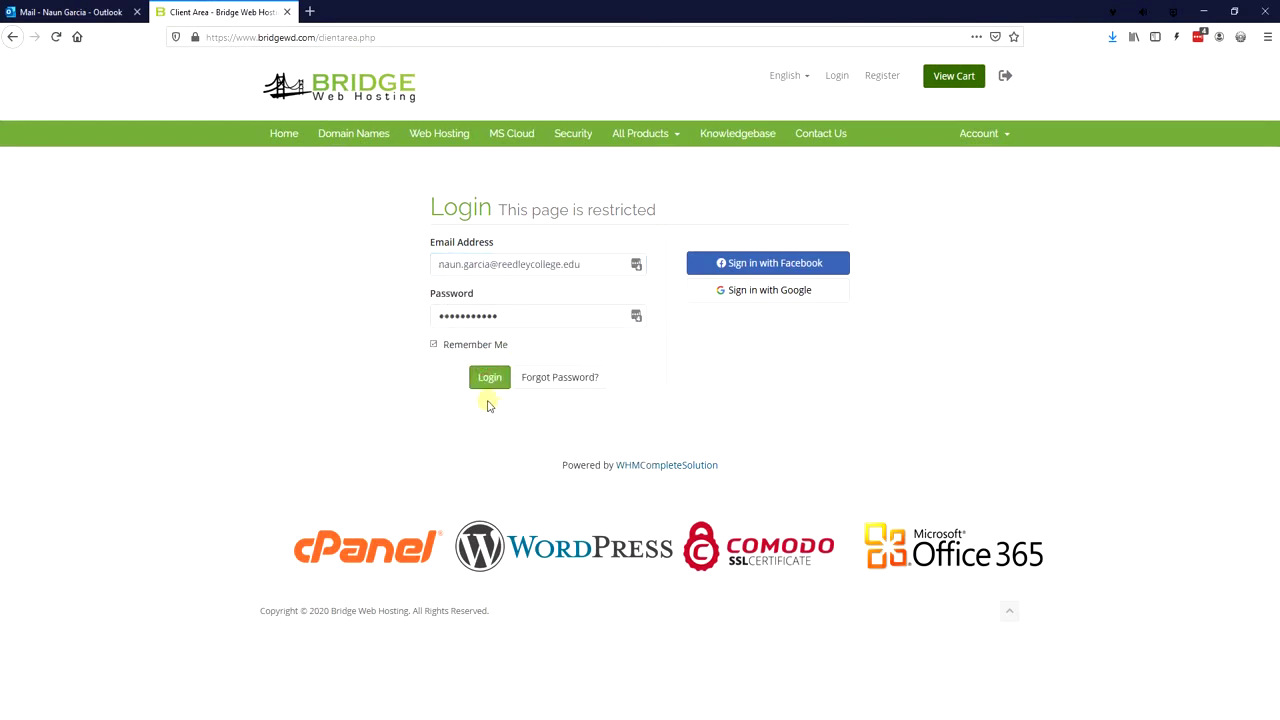
pyautogui.click(489, 377)
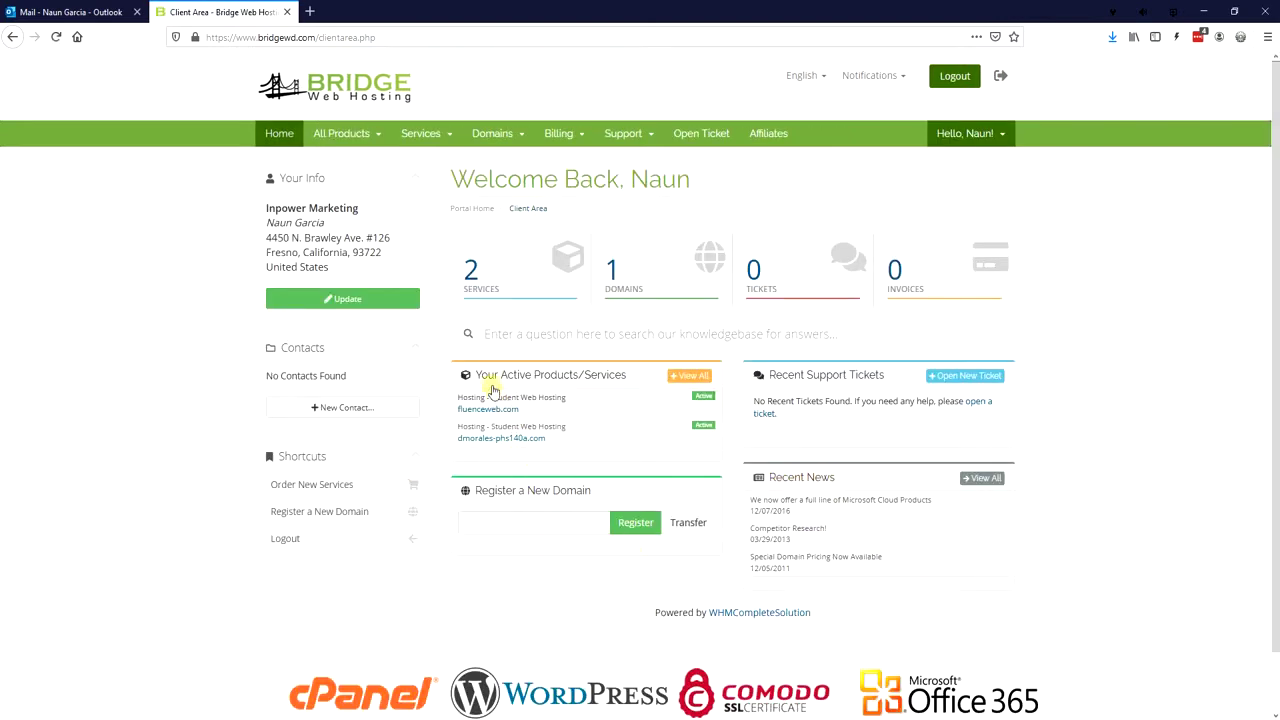
# Step: Open the product details of the fluenceweb.com Student Web Hosting service and look over its quick shortcuts
pyautogui.moveTo(474, 374); pyautogui.dragTo(625, 377)
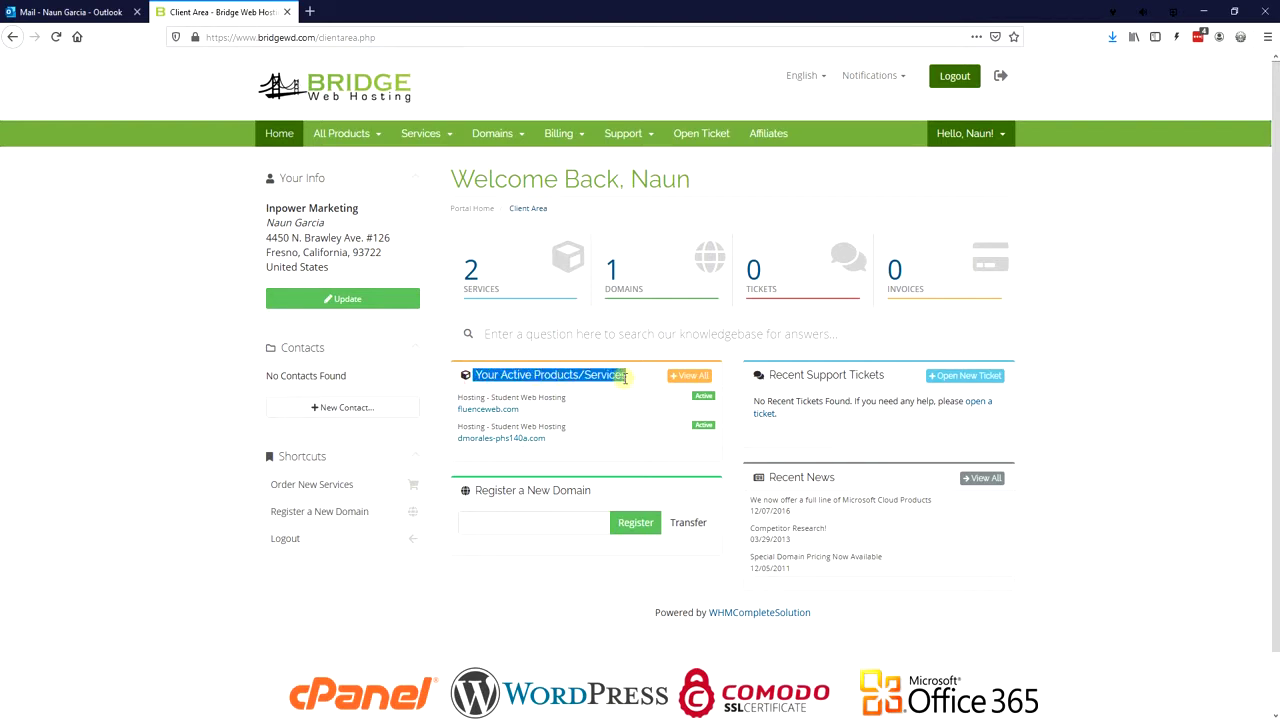
pyautogui.click(564, 418)
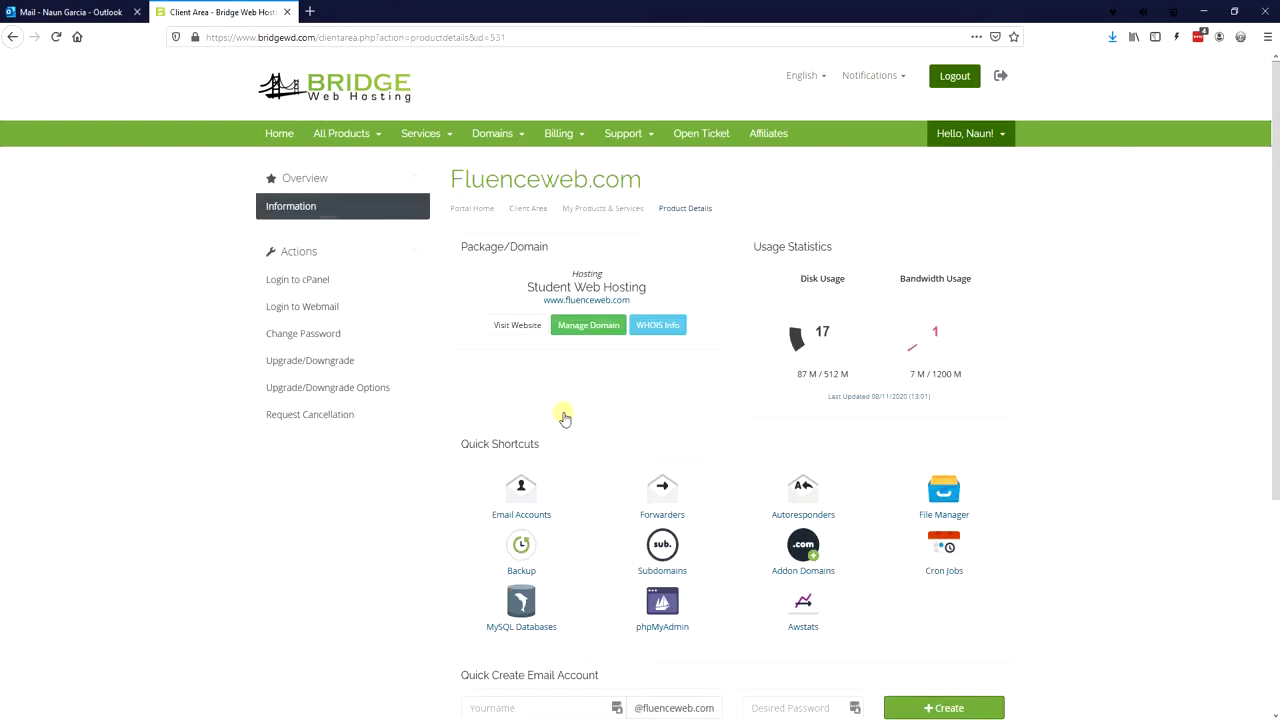
pyautogui.scroll(-3, 1020, 440)
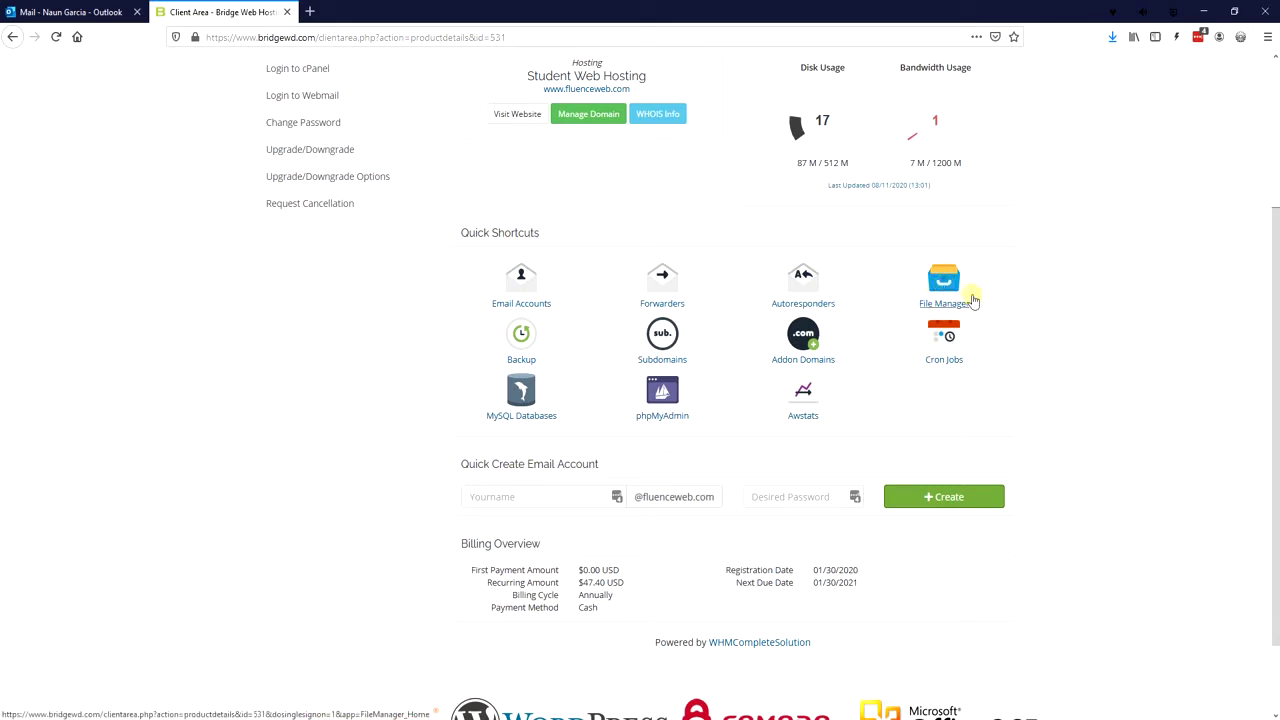
pyautogui.scroll(1, 1055, 440)
pyautogui.scroll(3, 1062, 448)
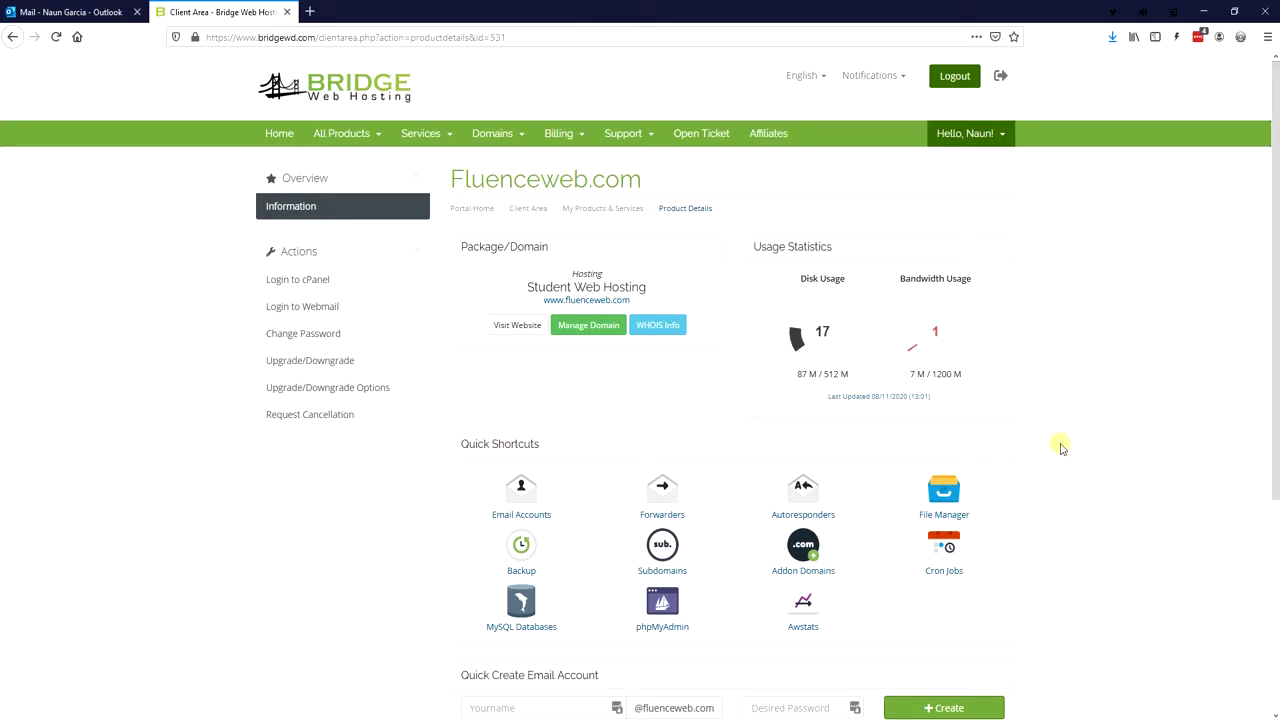
# Step: Log in to cPanel from the fluenceweb.com service page and look through the available tool sections
pyautogui.click(333, 283)
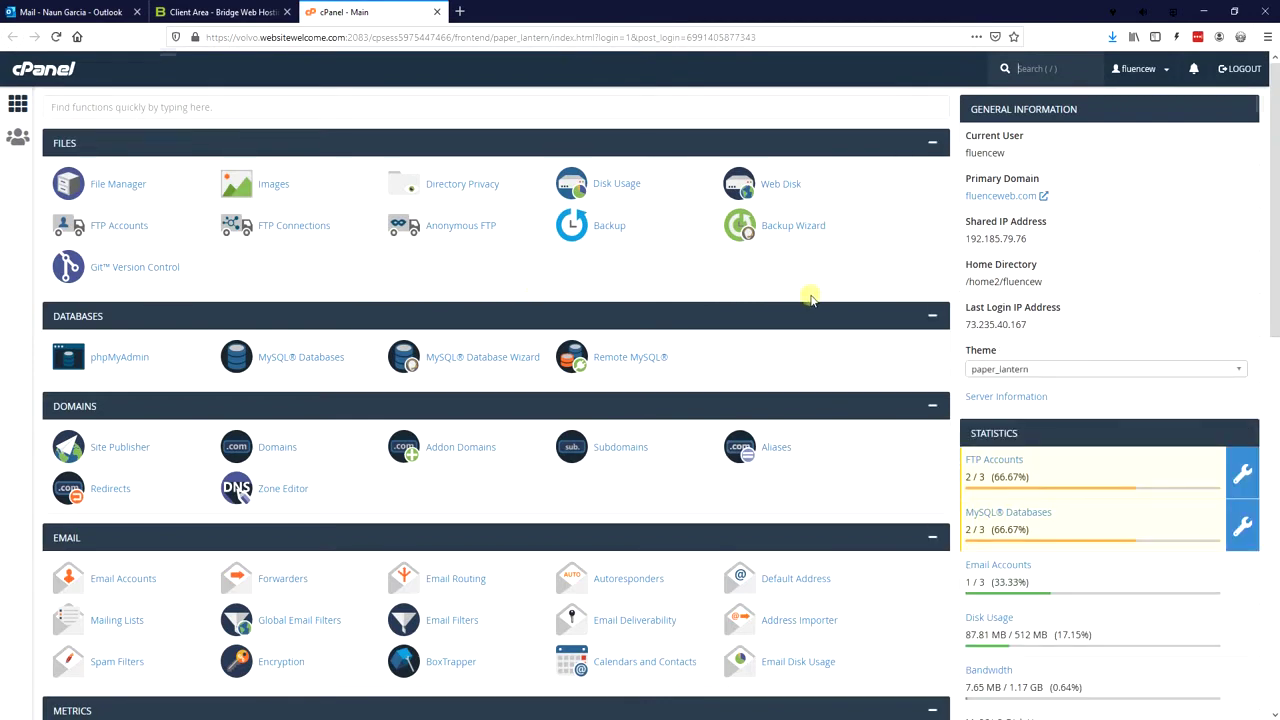
pyautogui.scroll(-3, 645, 265)
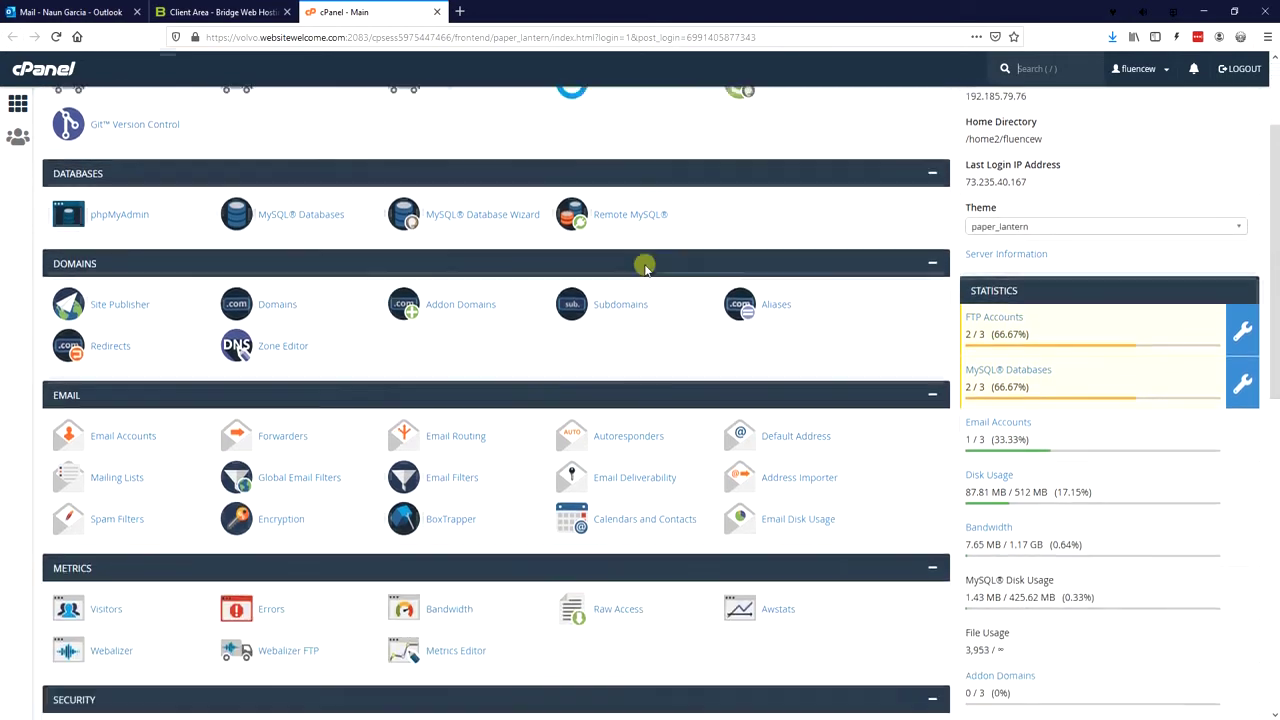
pyautogui.scroll(-7, 700, 330)
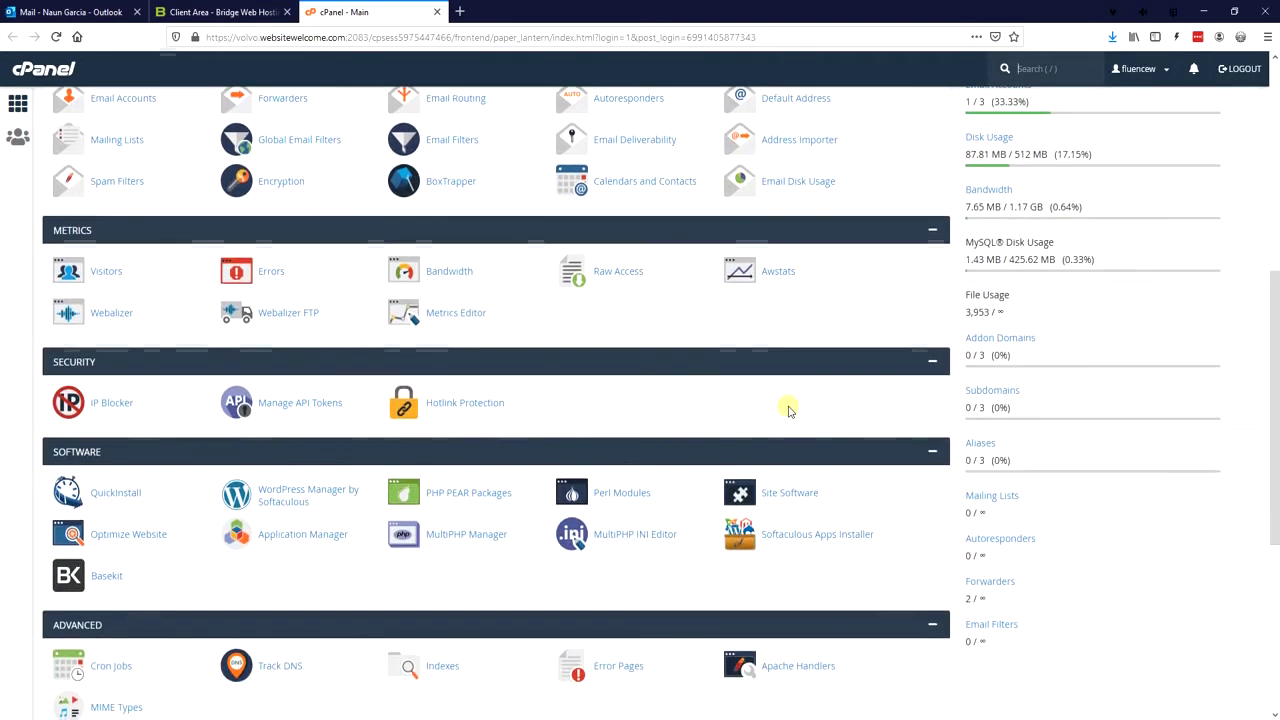
pyautogui.scroll(10, 788, 408)
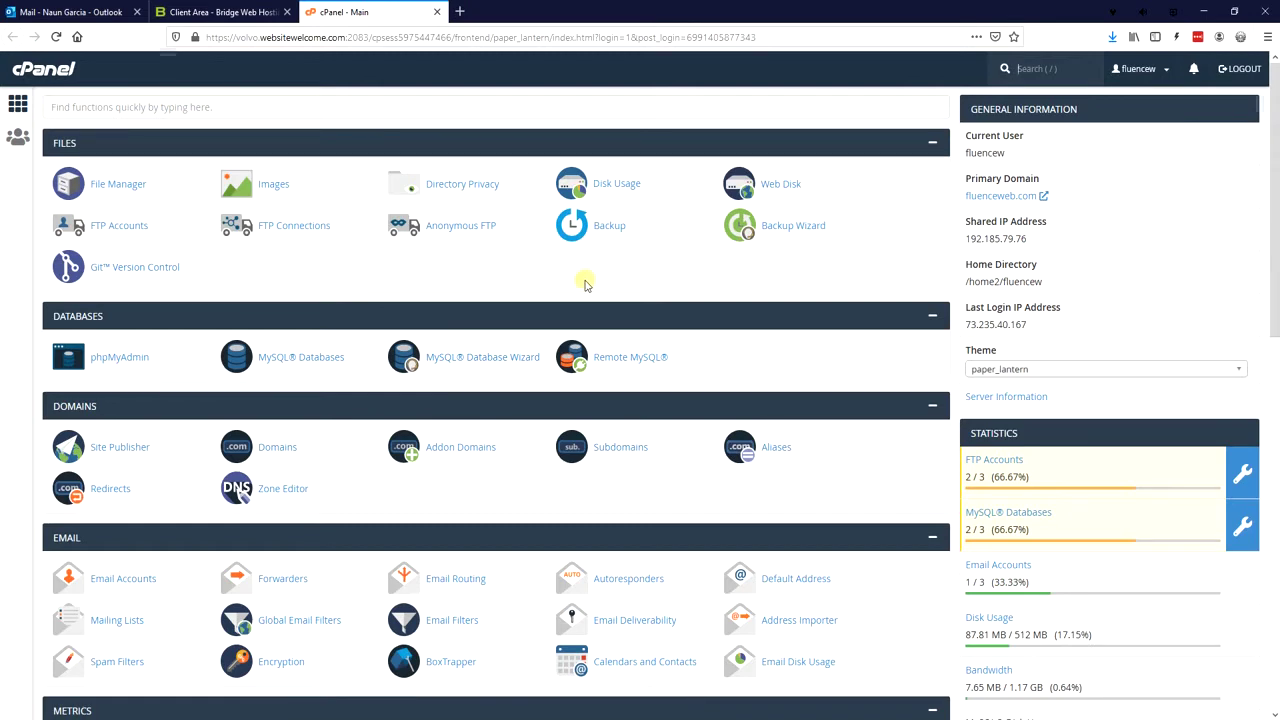
# Step: Open the File Manager and view the contents of the public_html folder
pyautogui.click(100, 187)
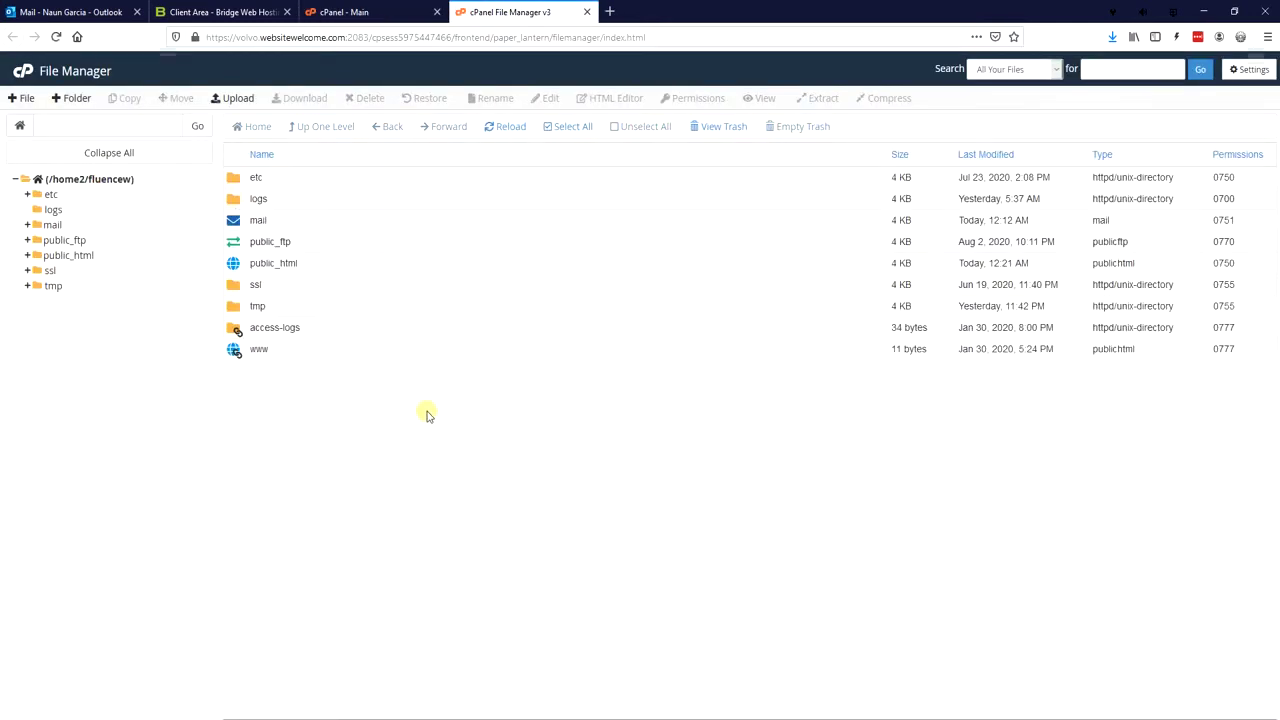
pyautogui.click(316, 266)
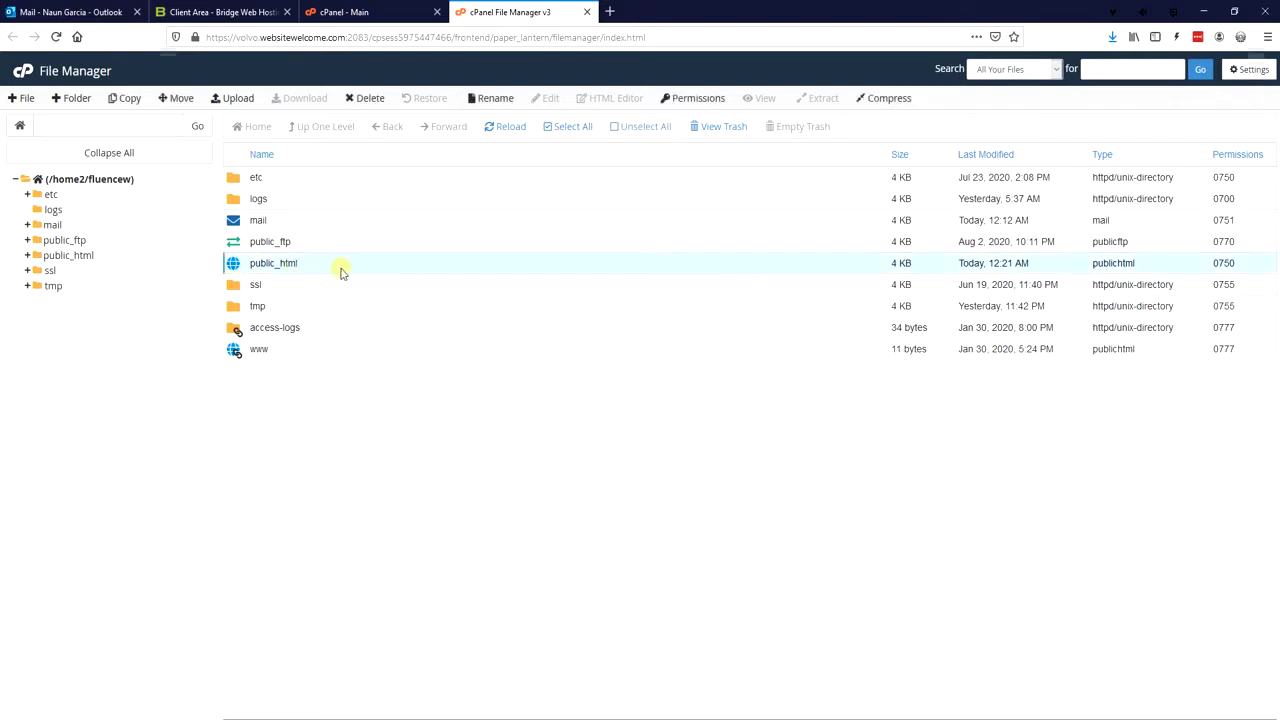
pyautogui.doubleClick(340, 268)
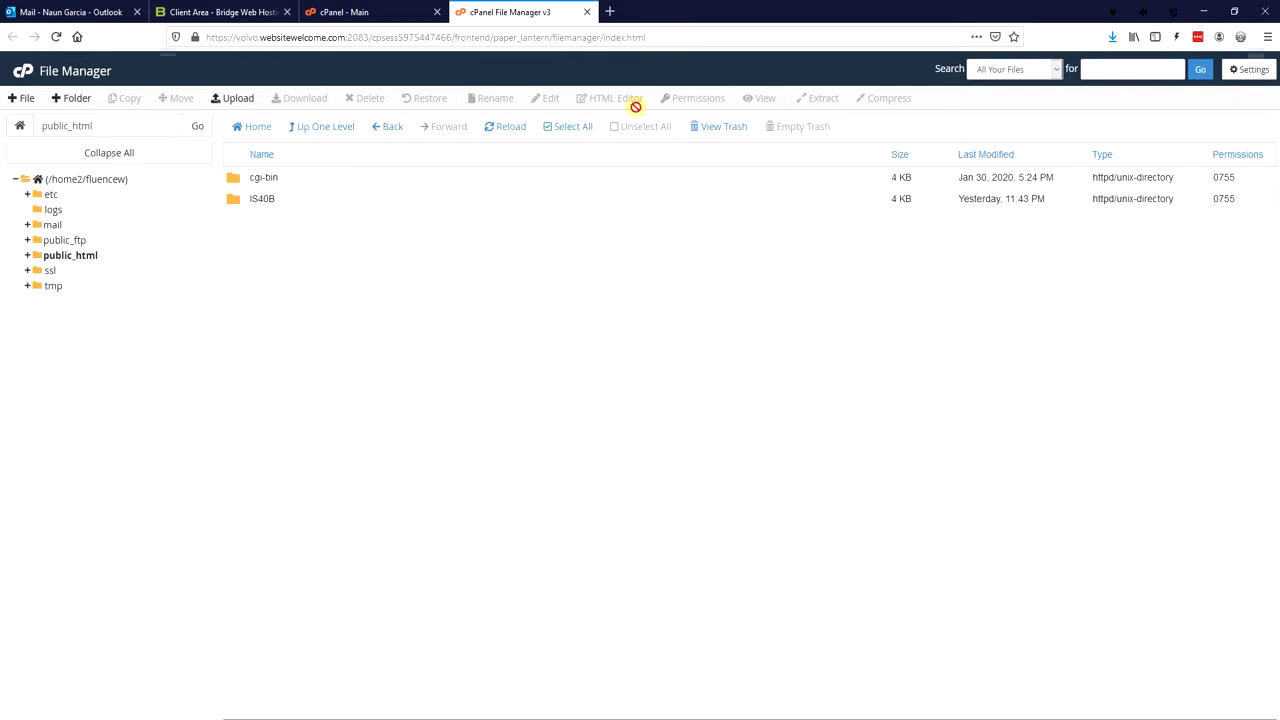
# Step: Close the File Manager, log out of cPanel and return to the hosting client area
pyautogui.click(587, 12)
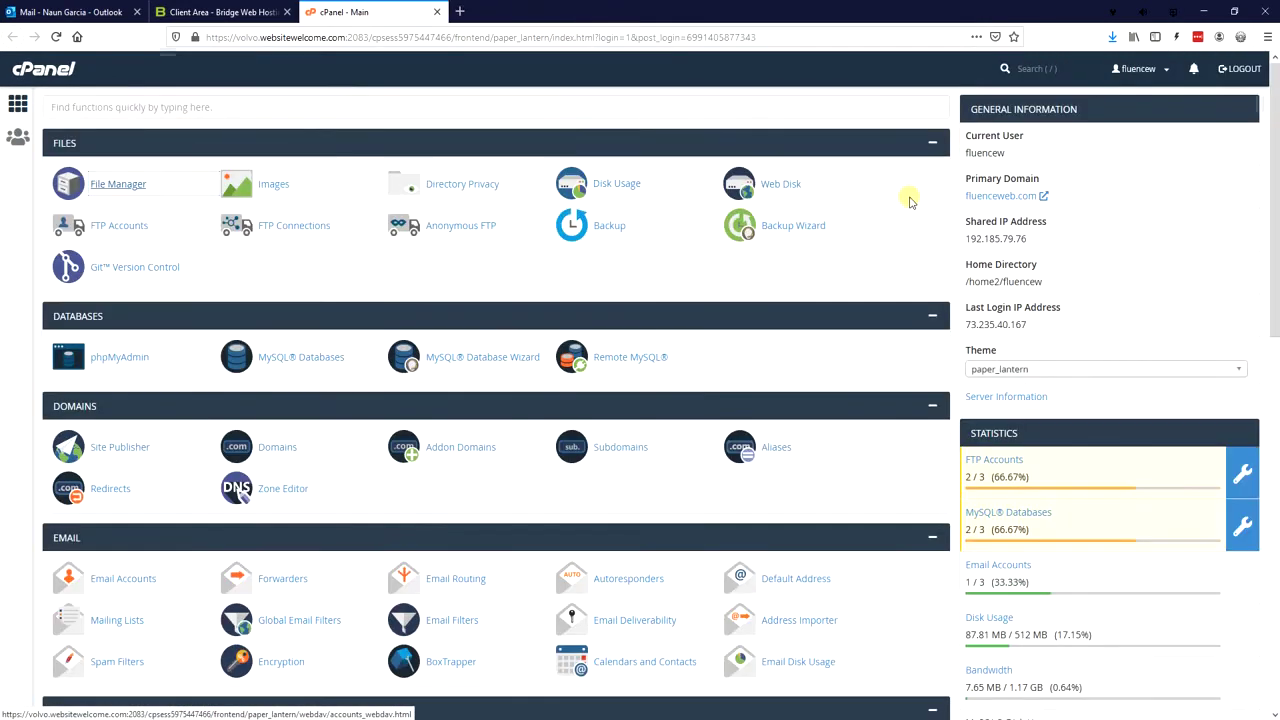
pyautogui.click(665, 220)
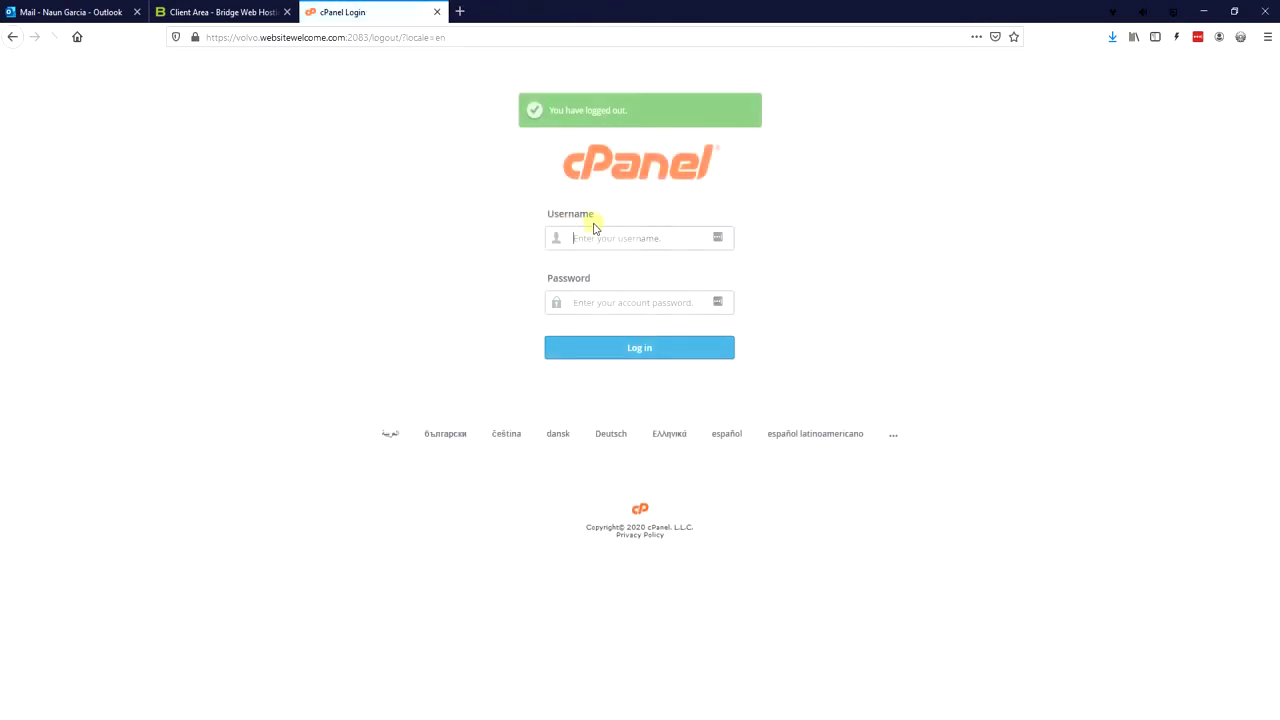
pyautogui.click(437, 13)
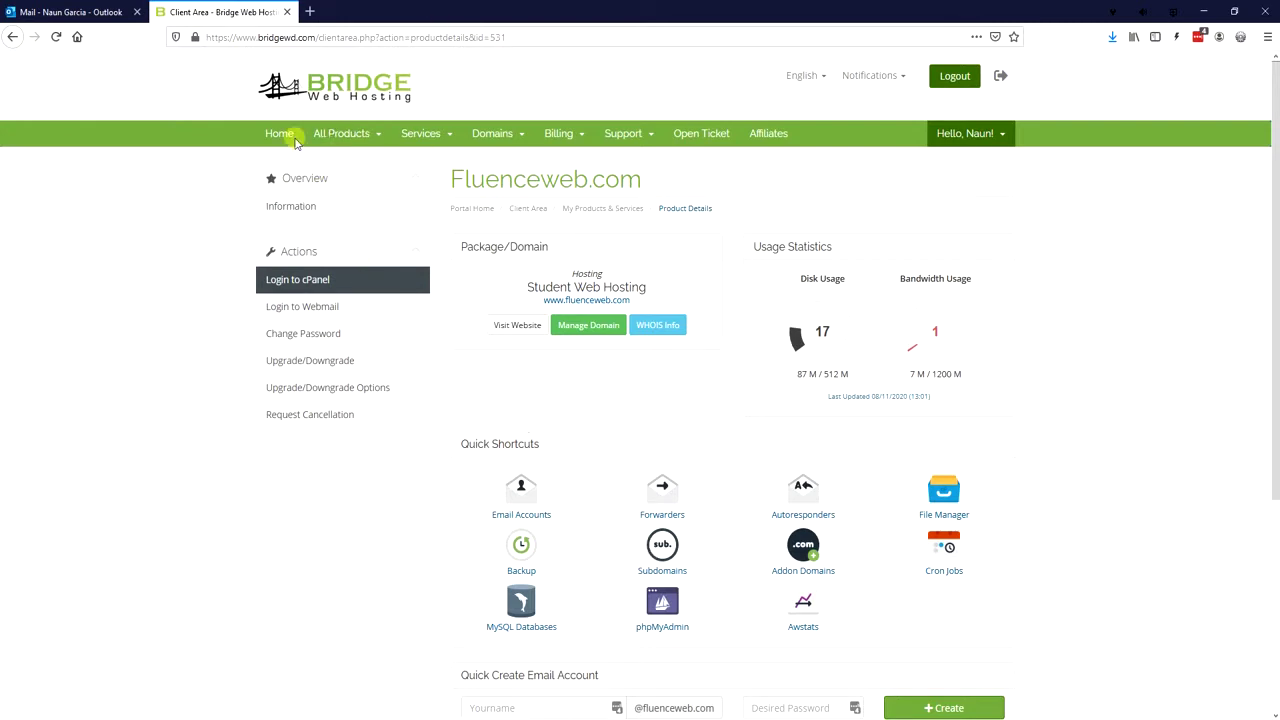
# Step: Open the cPanel login page directly at fluenceweb.com/cpanel in a new browser tab
pyautogui.click(308, 12)
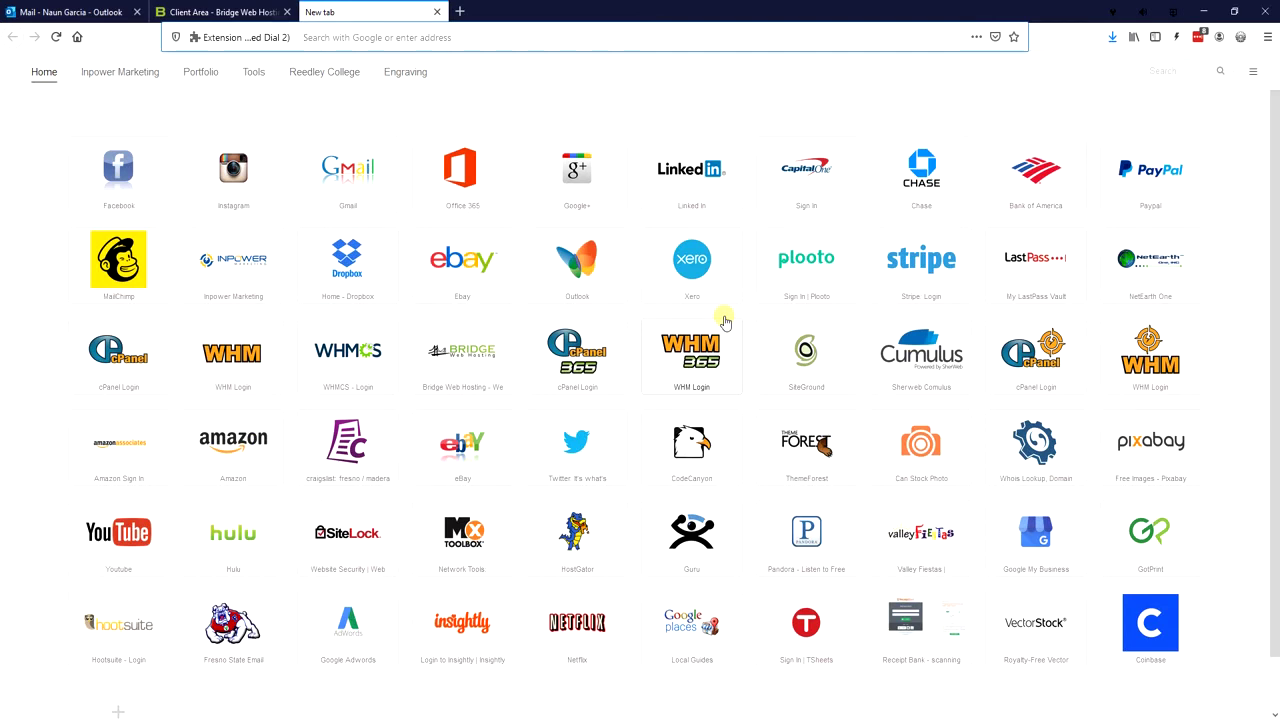
pyautogui.write('f')
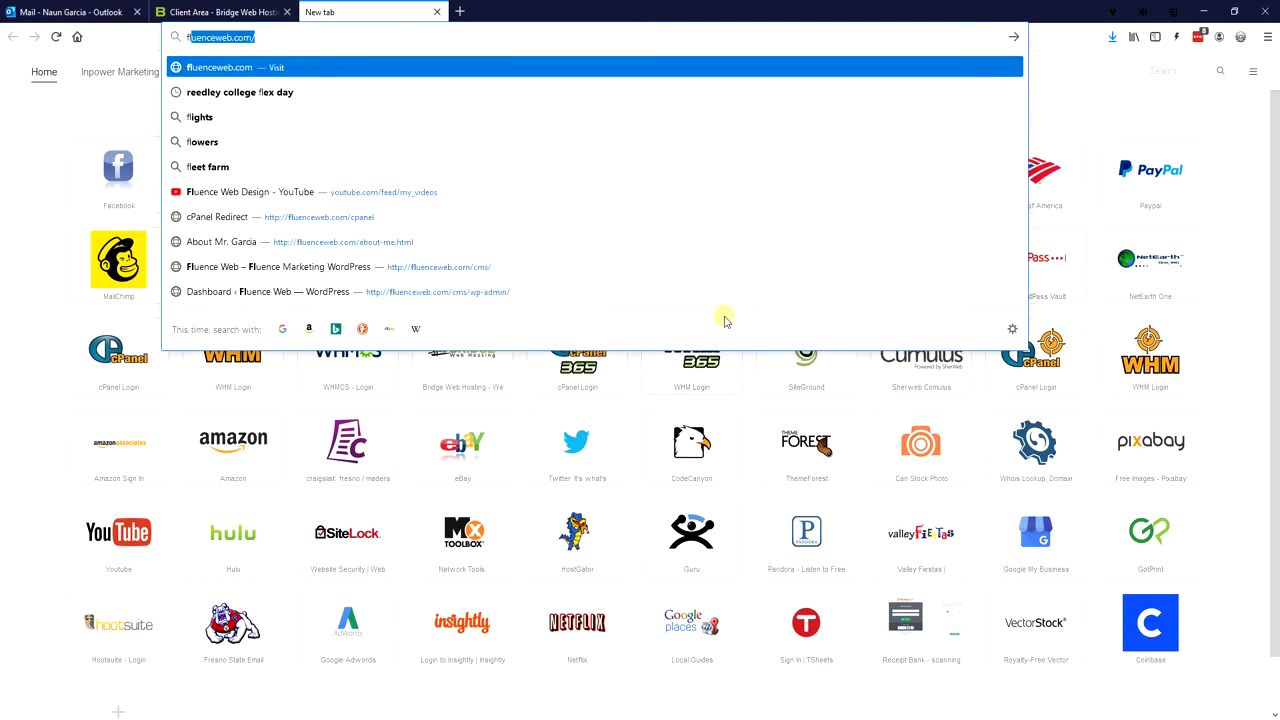
pyautogui.write('luencew')
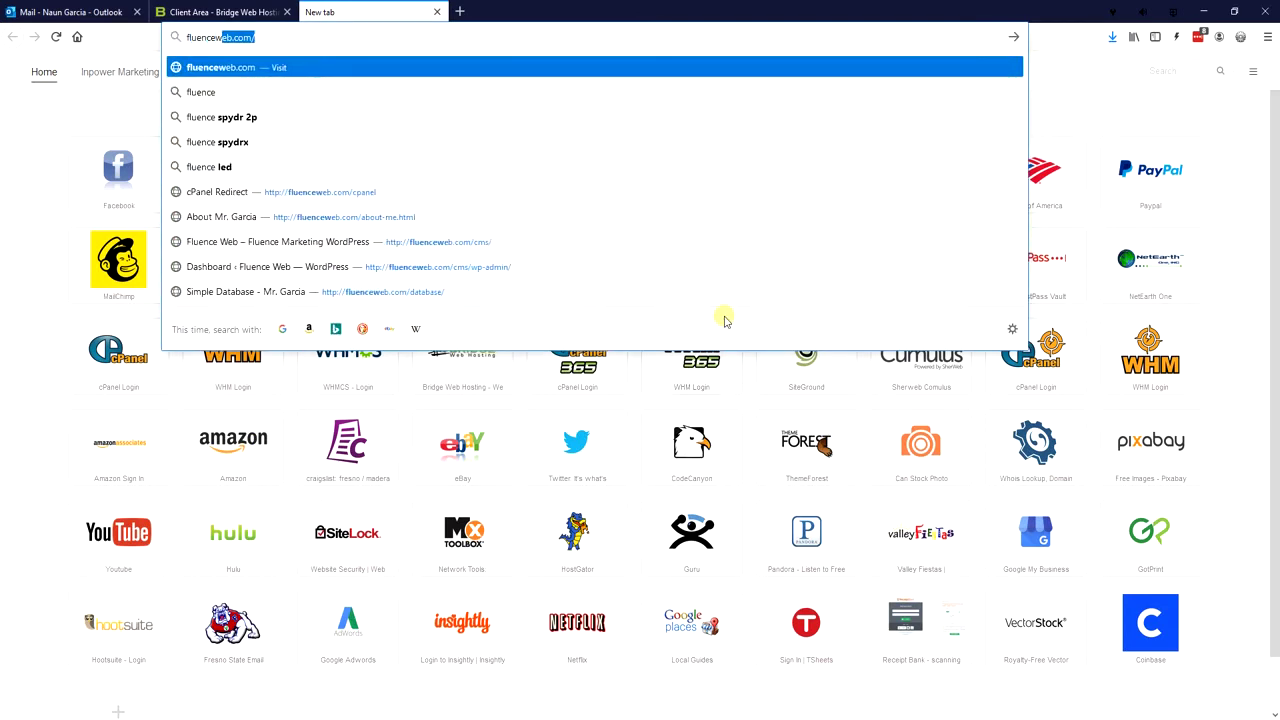
pyautogui.write('eb.com')
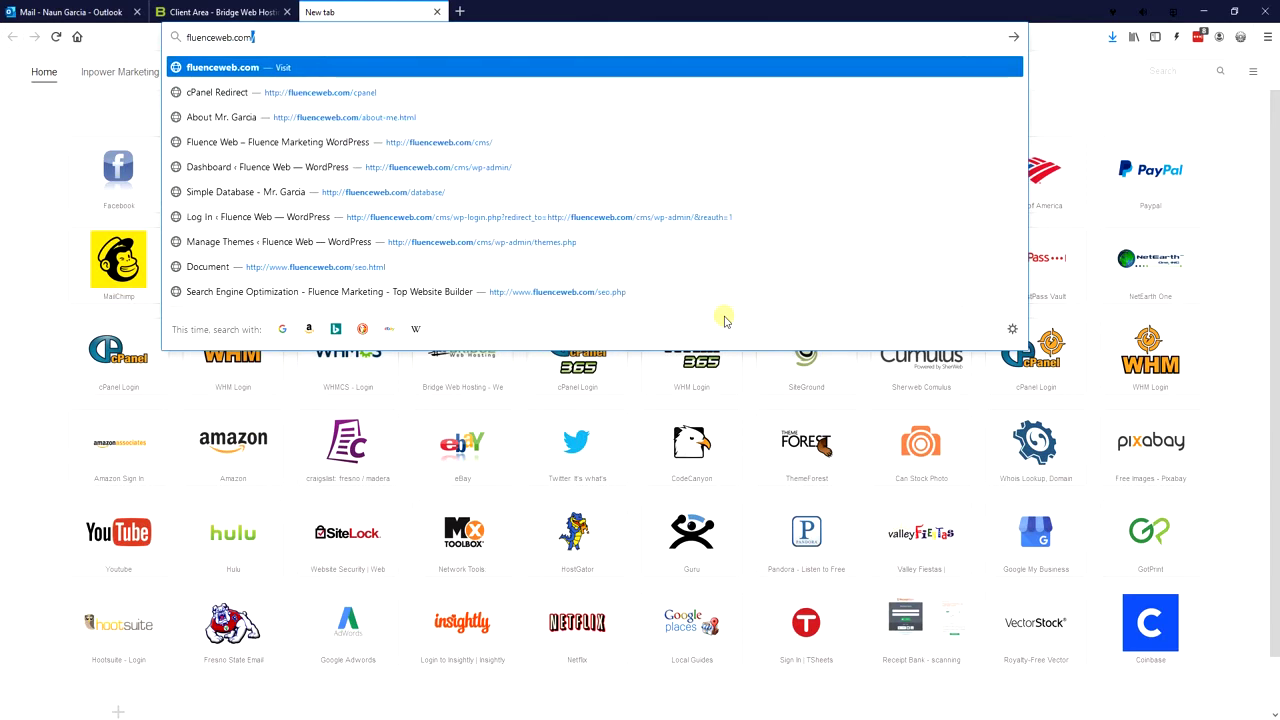
pyautogui.write('/cpanel')
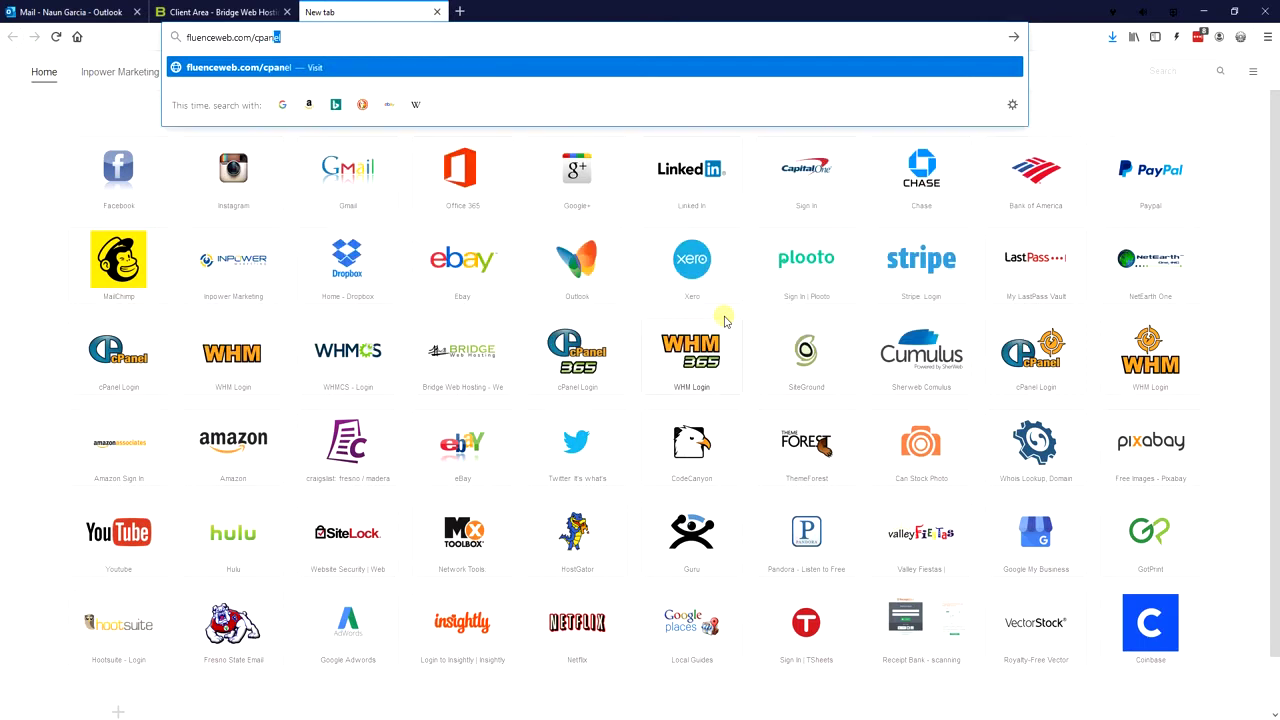
pyautogui.press('Return')
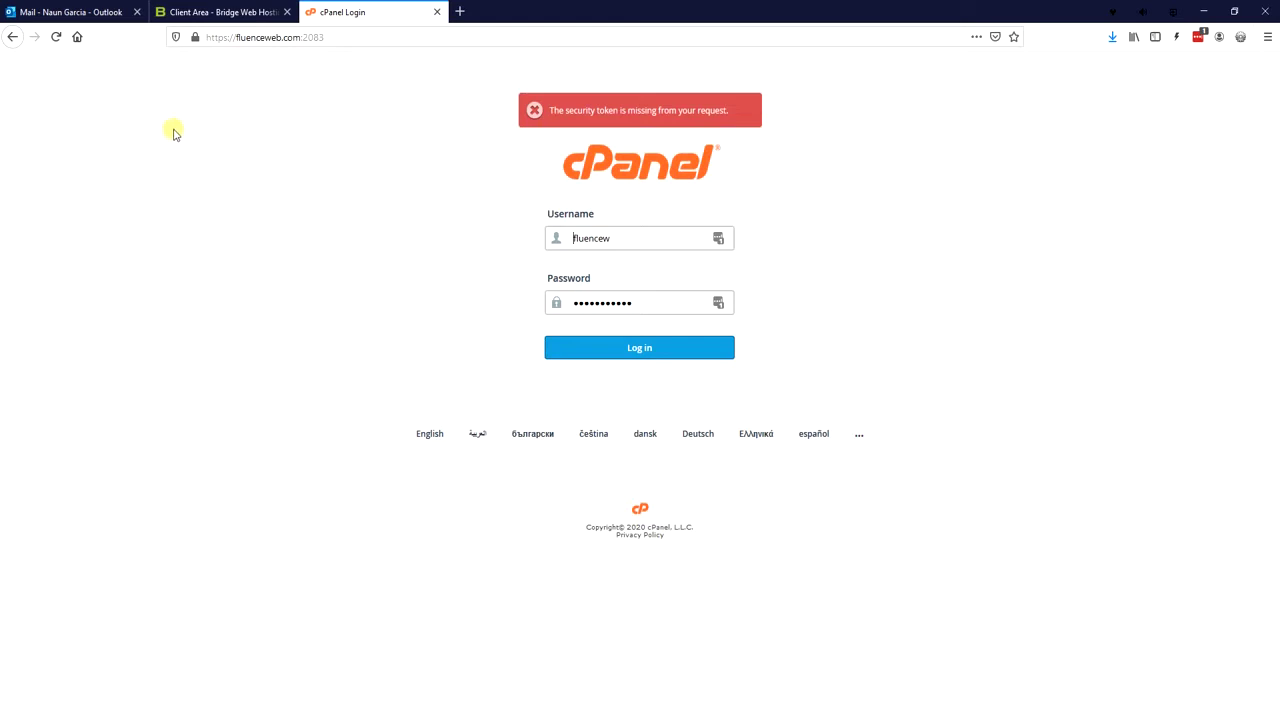
# Step: Review the cPanel username and password under Login Details in the New Account Information email from Bridge Web Hosting in Outlook
pyautogui.click(69, 14)
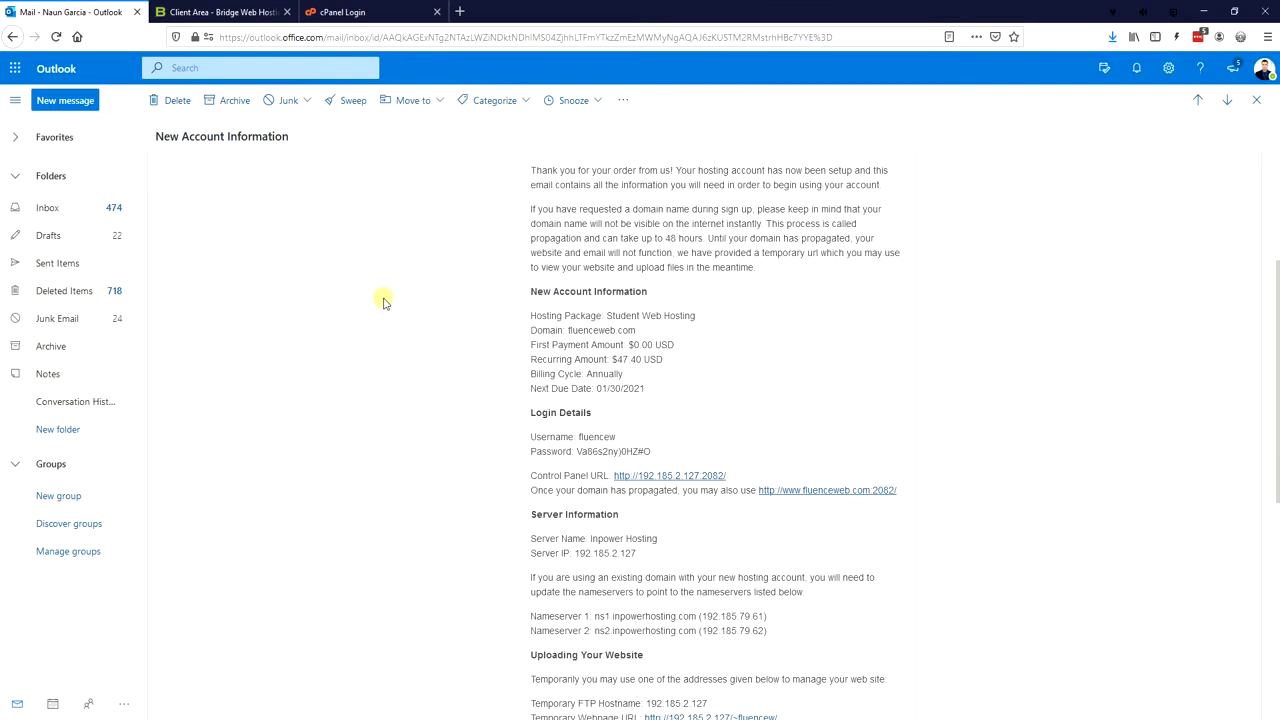
pyautogui.scroll(3, 383, 302)
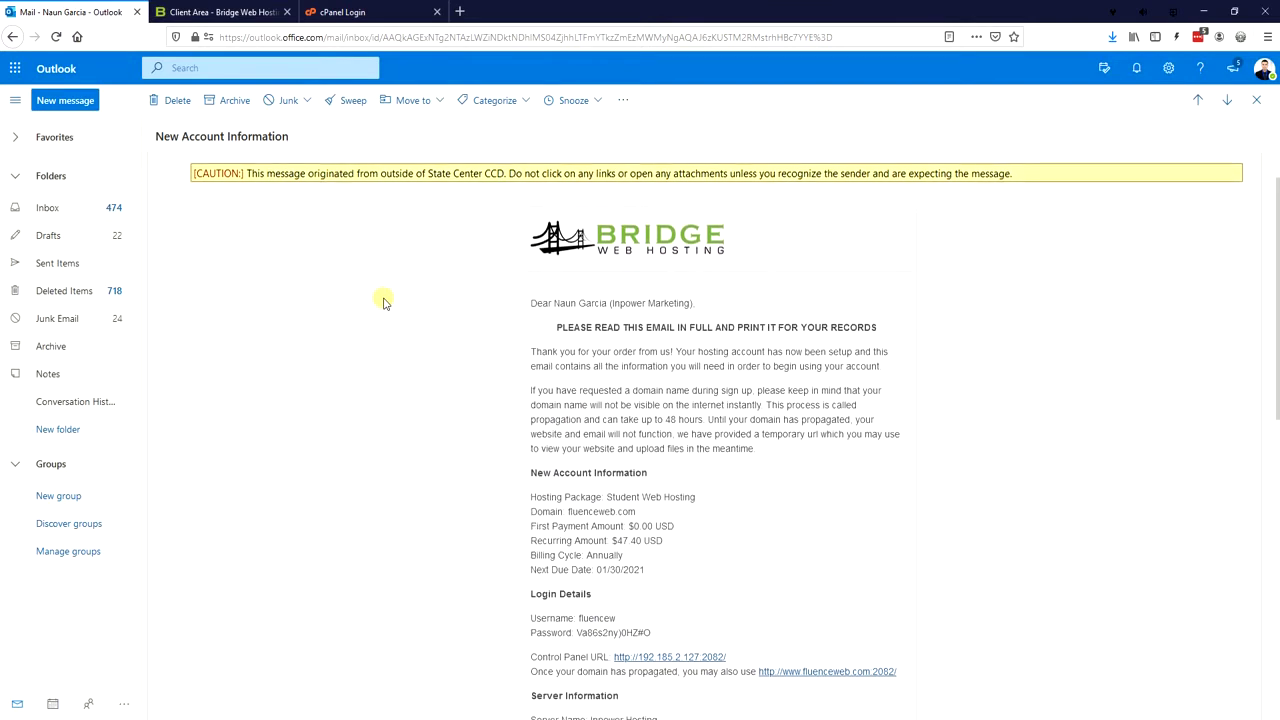
pyautogui.scroll(1, 383, 302)
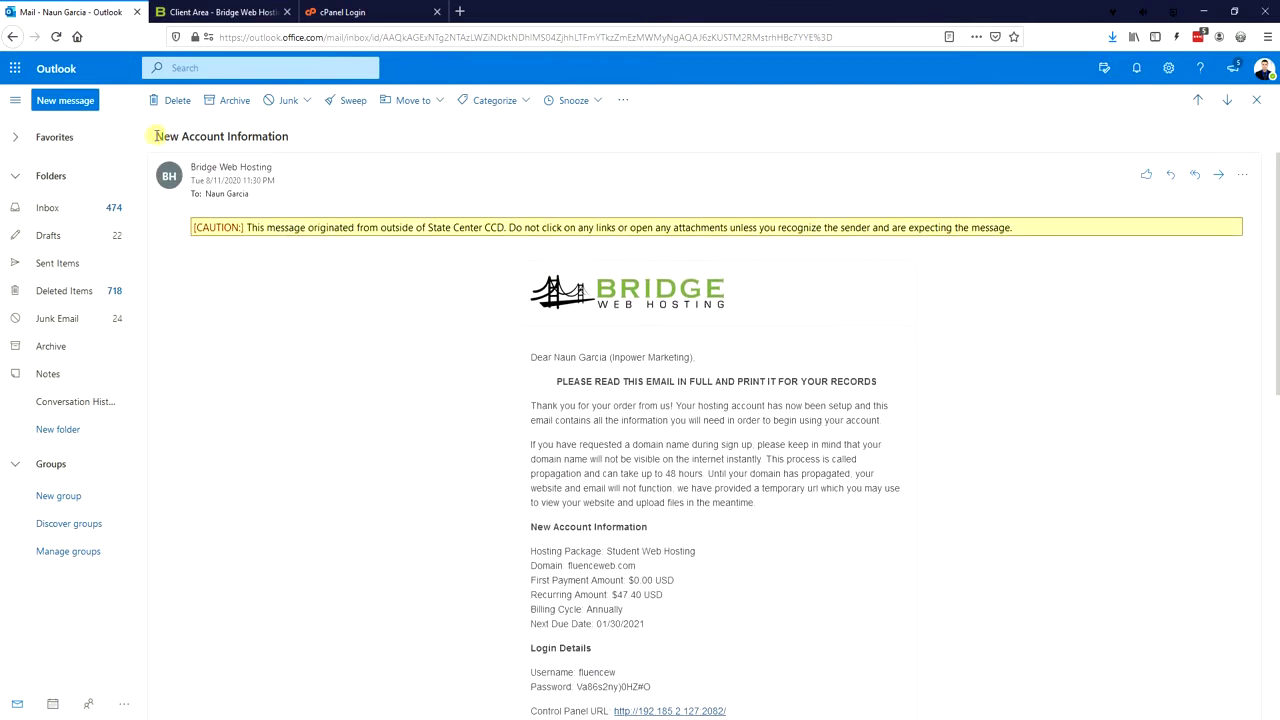
pyautogui.moveTo(156, 136); pyautogui.dragTo(298, 138)
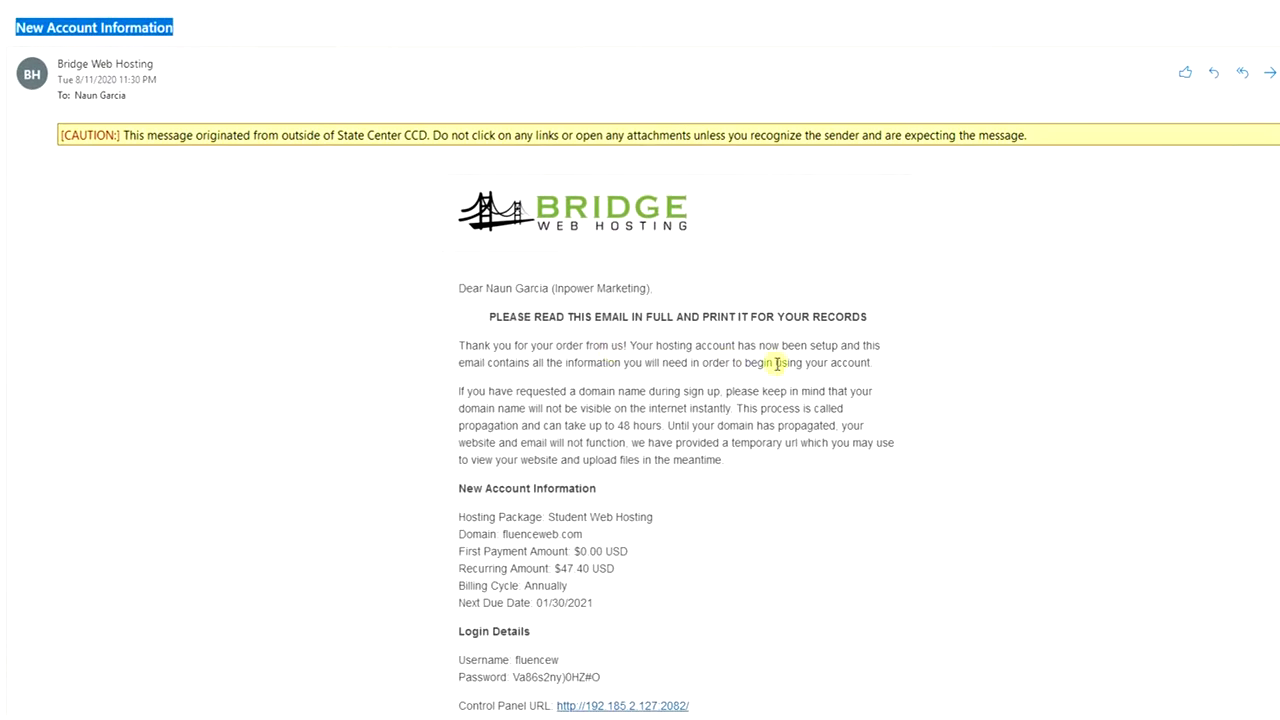
pyautogui.scroll(-5, 777, 363)
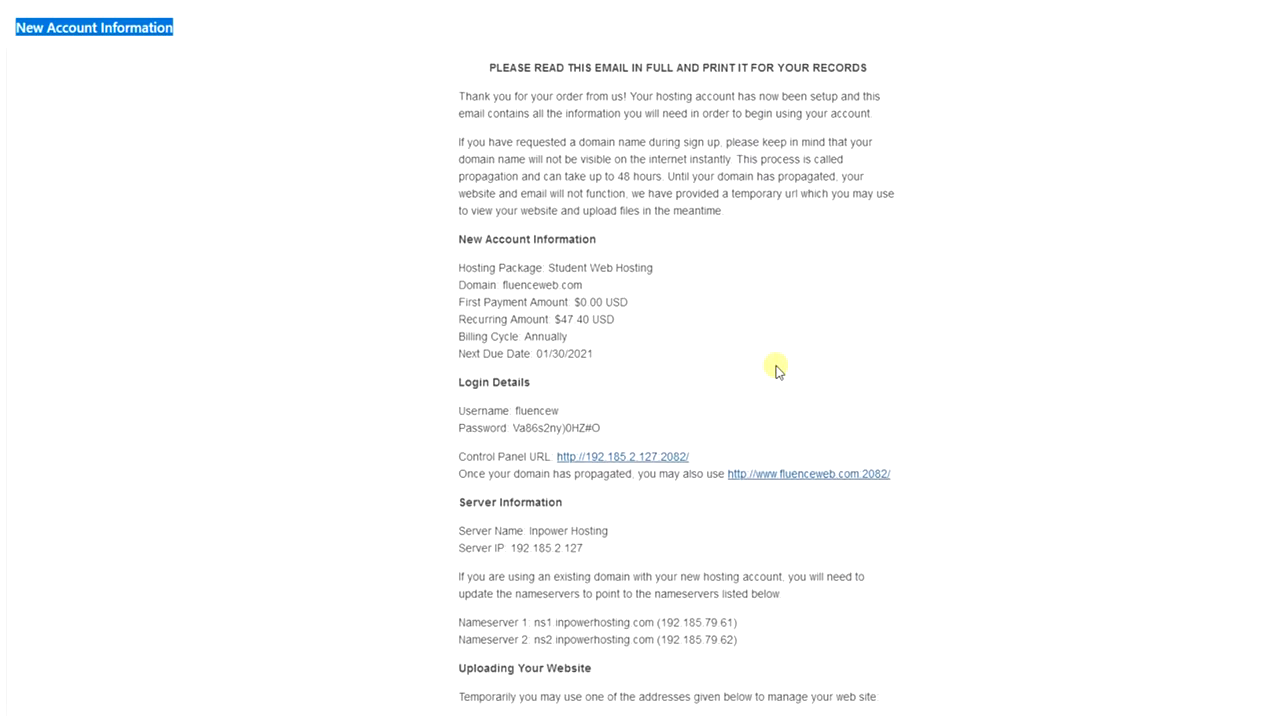
pyautogui.scroll(-1, 770, 368)
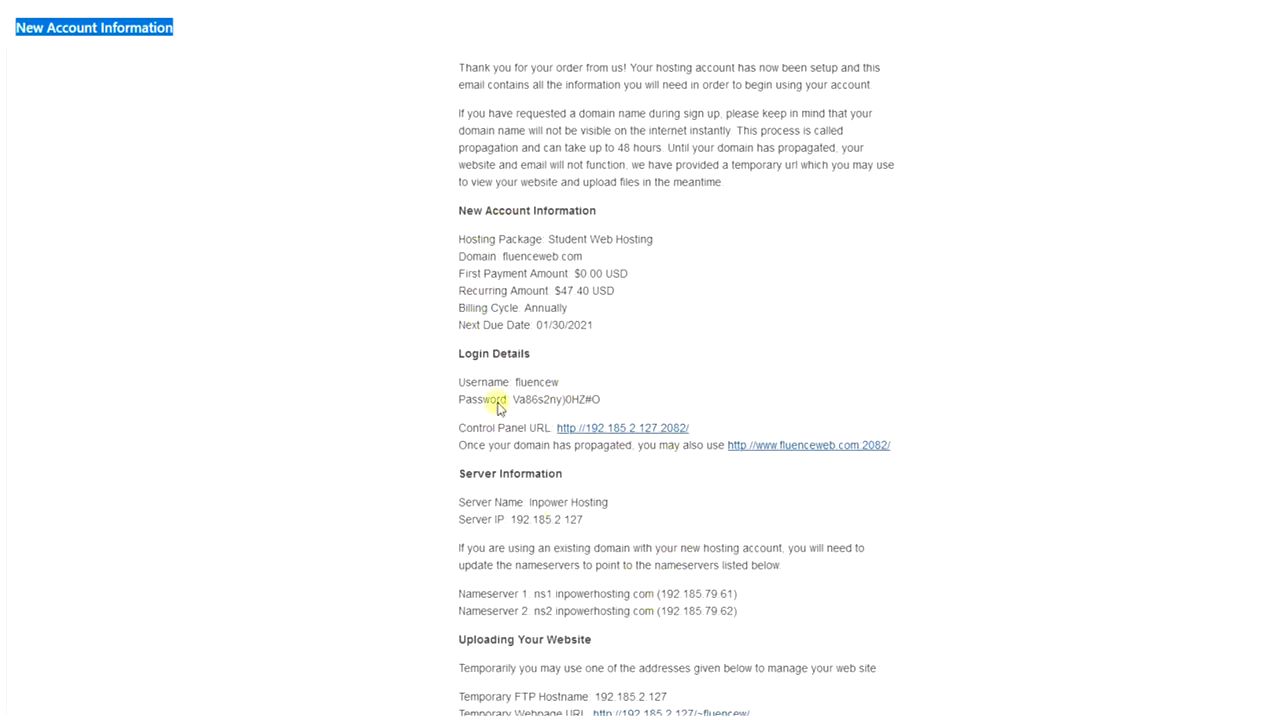
pyautogui.moveTo(456, 355); pyautogui.dragTo(603, 400)
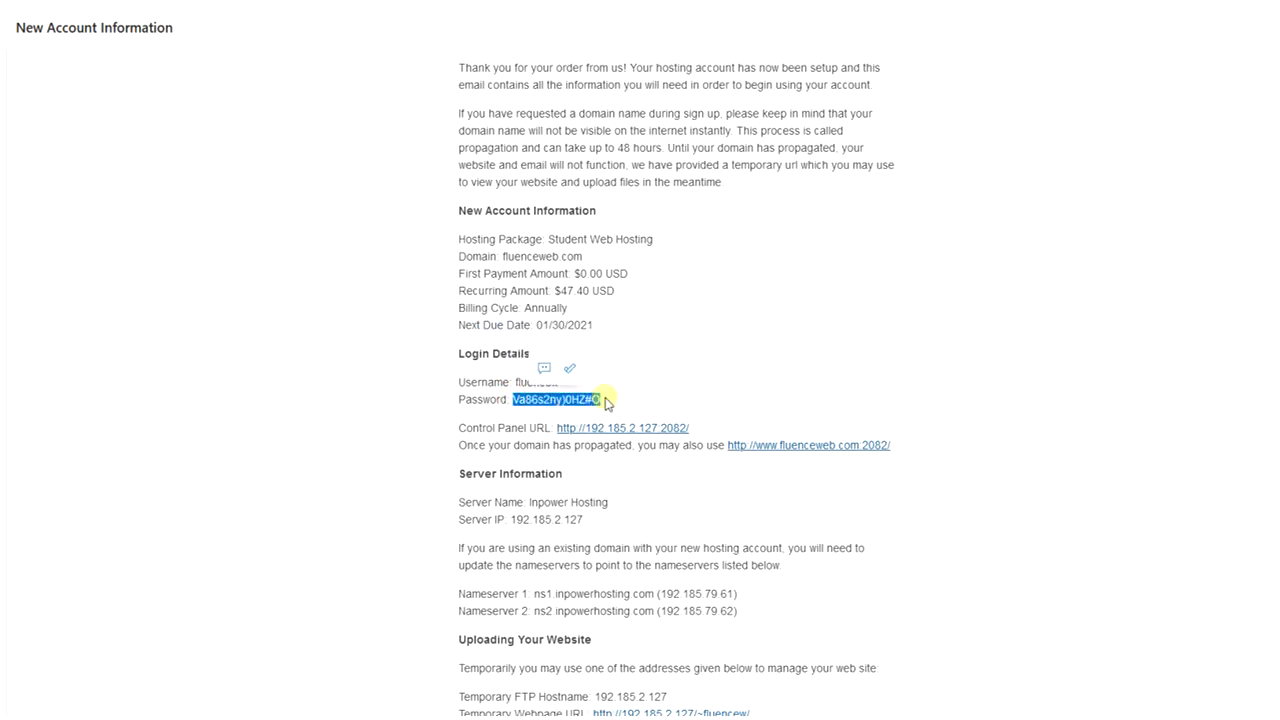
pyautogui.click(673, 383)
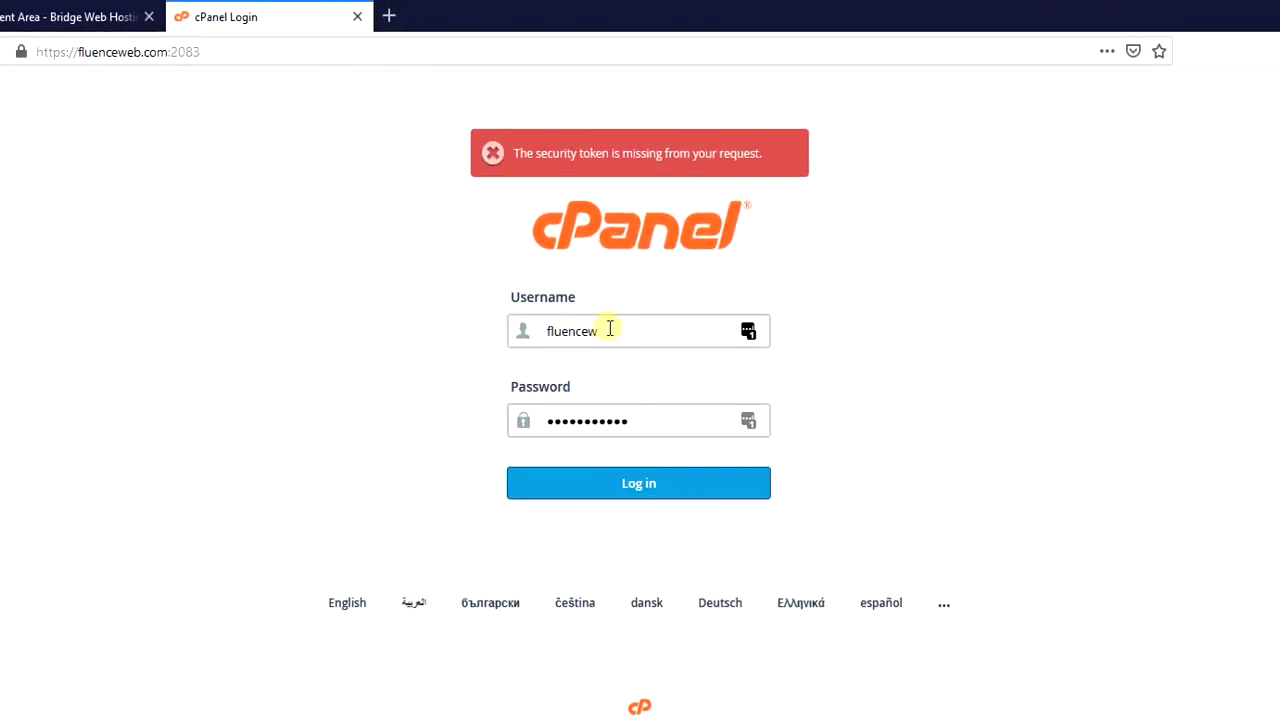
# Step: Check the filled-in cPanel username and password fields, and log in to the fluenceweb.com cPanel
pyautogui.moveTo(596, 330); pyautogui.dragTo(523, 330)
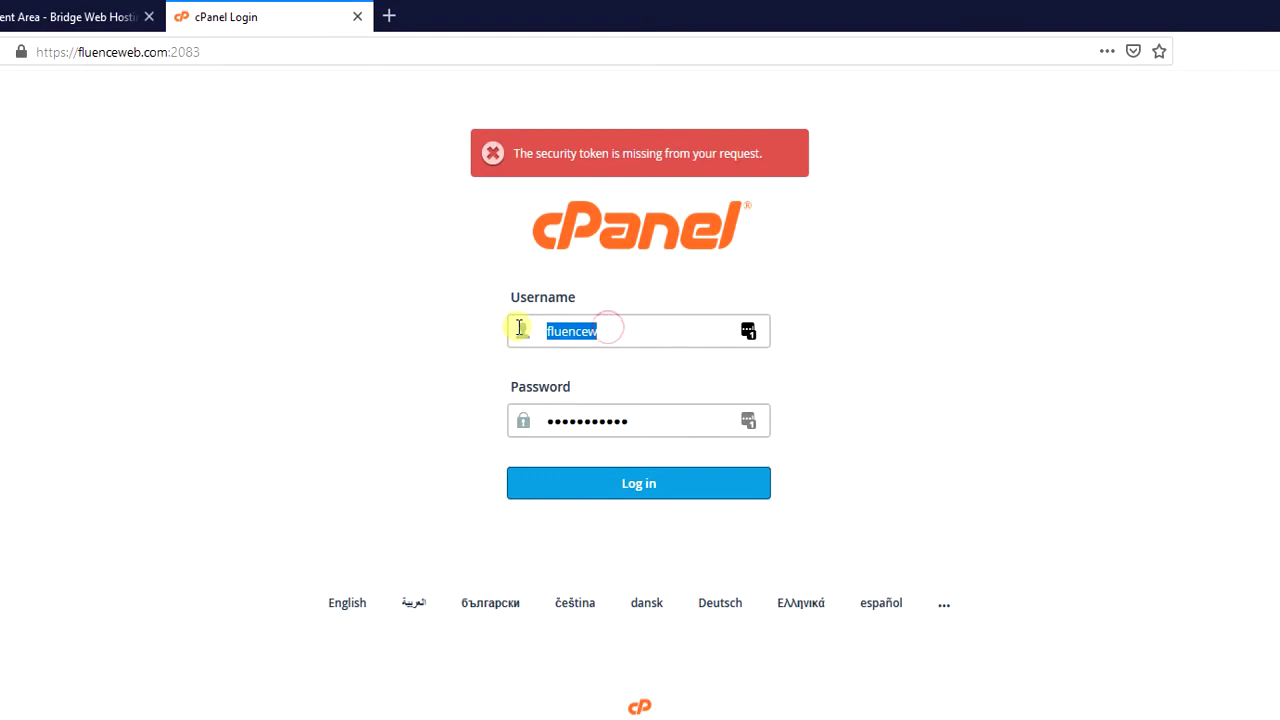
pyautogui.click(674, 422)
pyautogui.moveTo(674, 422); pyautogui.dragTo(480, 426)
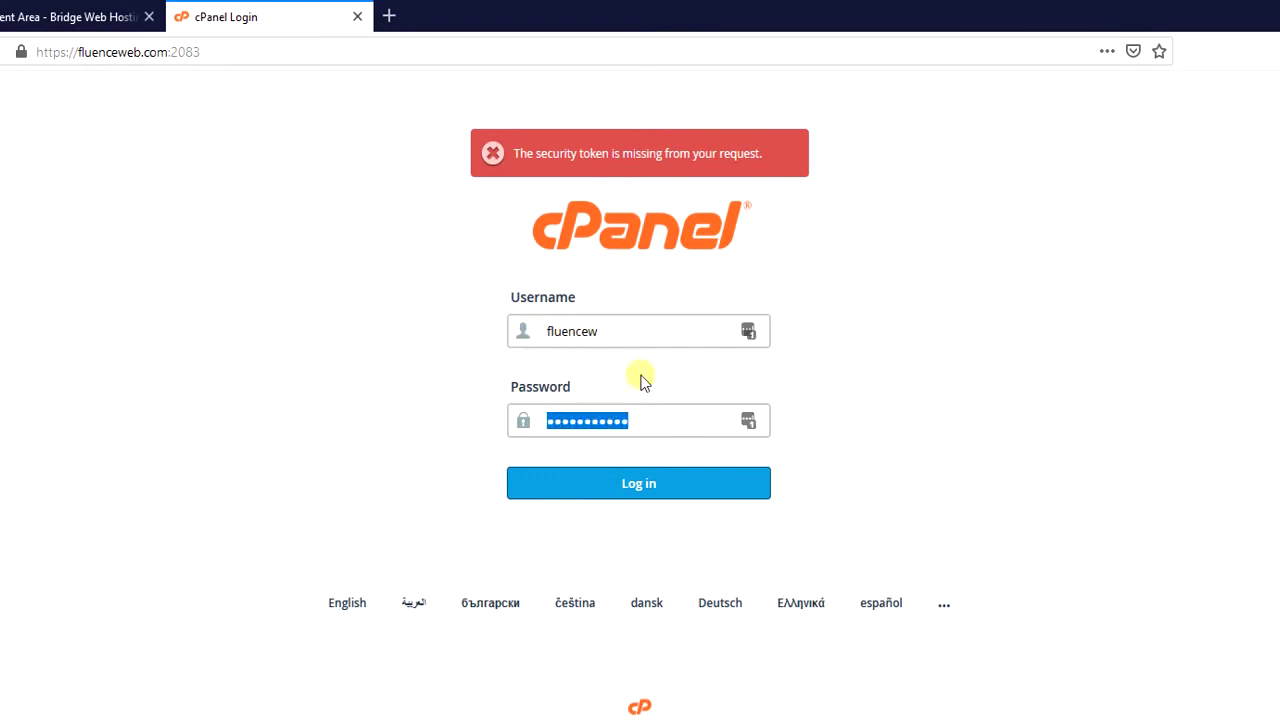
pyautogui.click(855, 458)
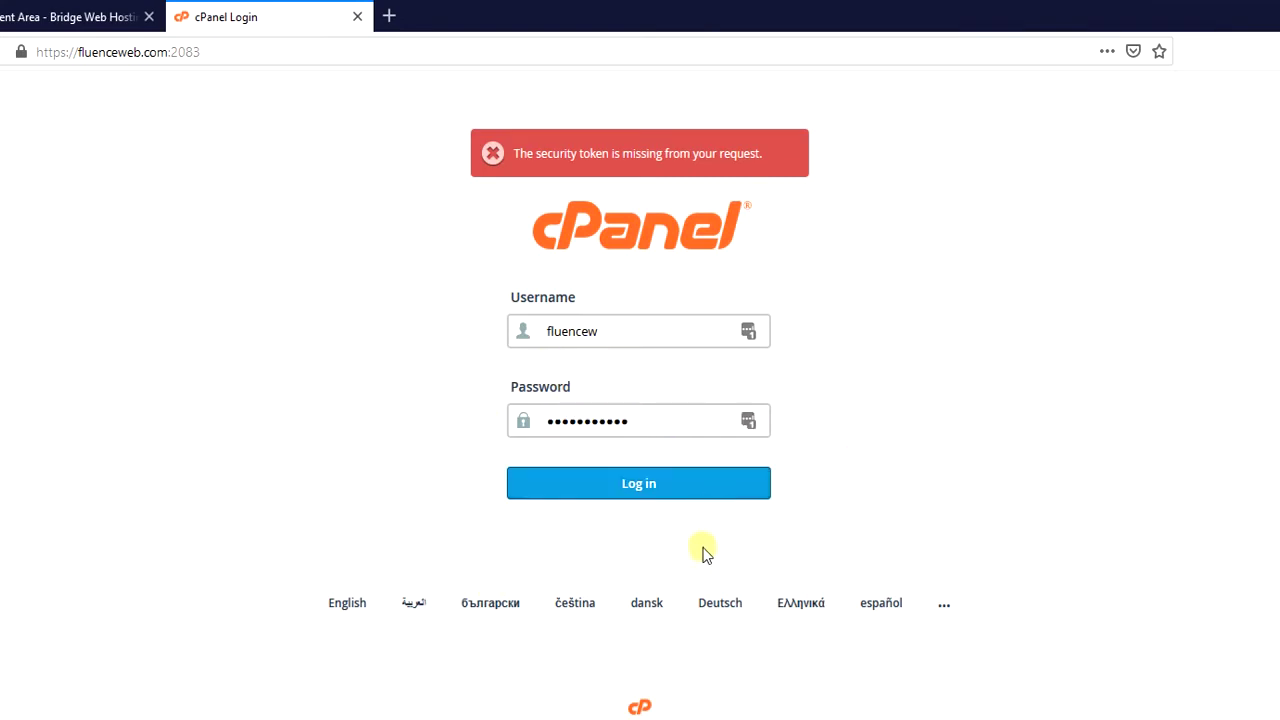
pyautogui.click(597, 494)
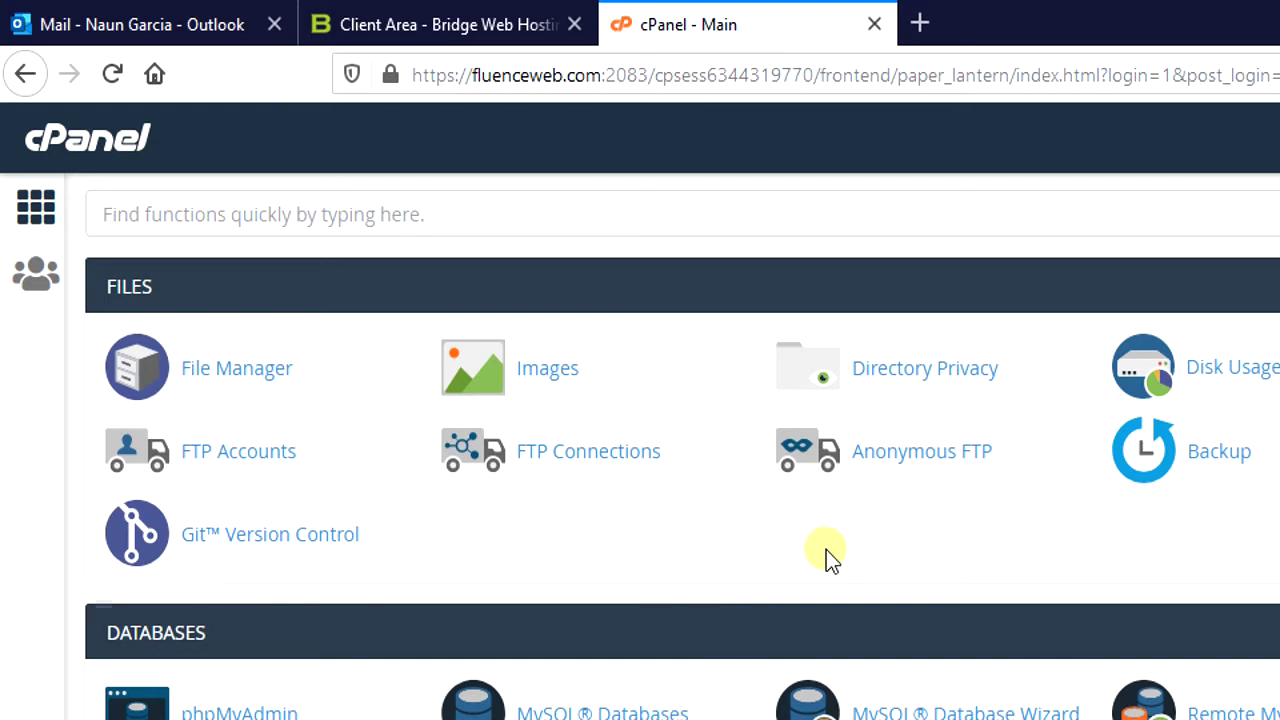
# Step: Open the File Manager from the cPanel main page and go into the public_html folder
pyautogui.click(230, 370)
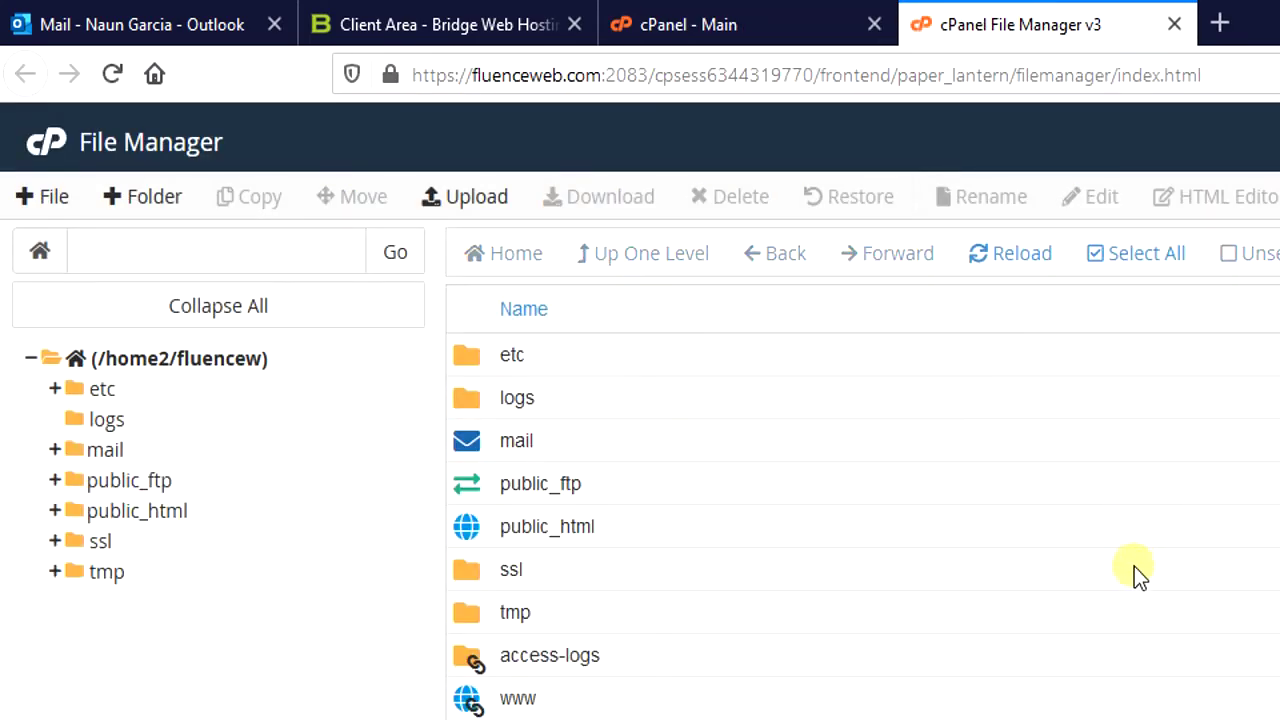
pyautogui.click(724, 518)
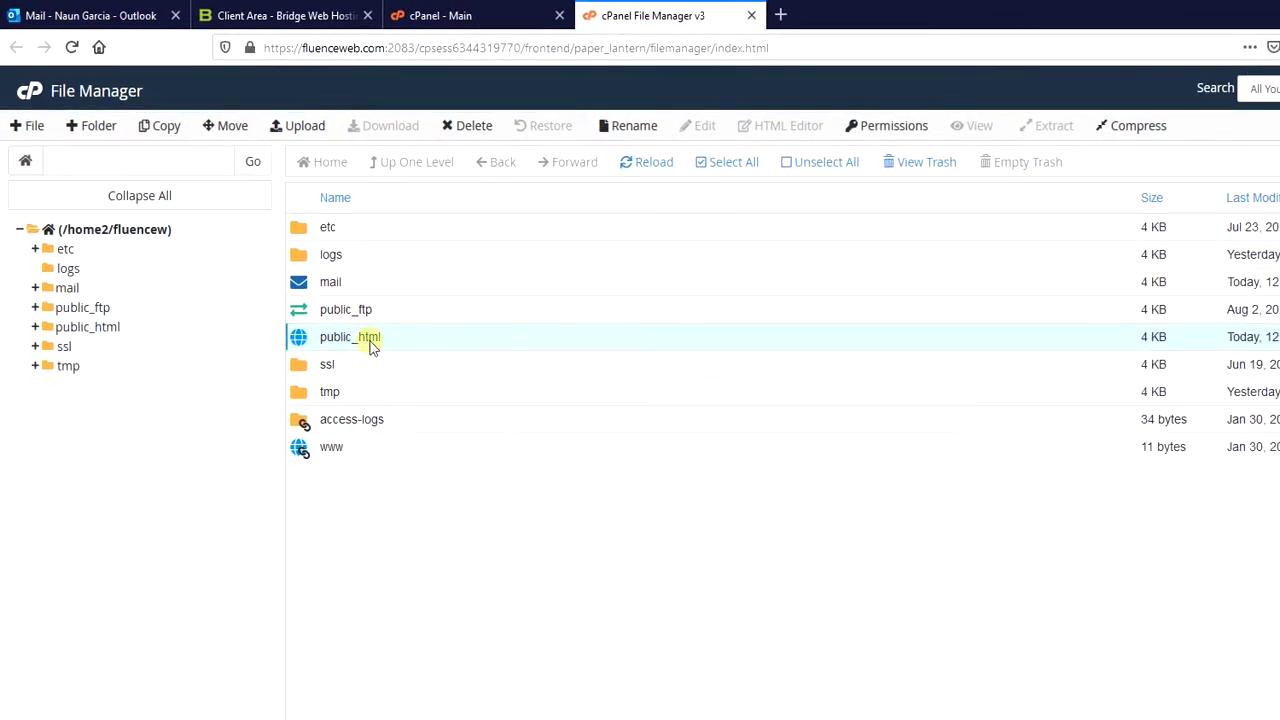
pyautogui.doubleClick(406, 342)
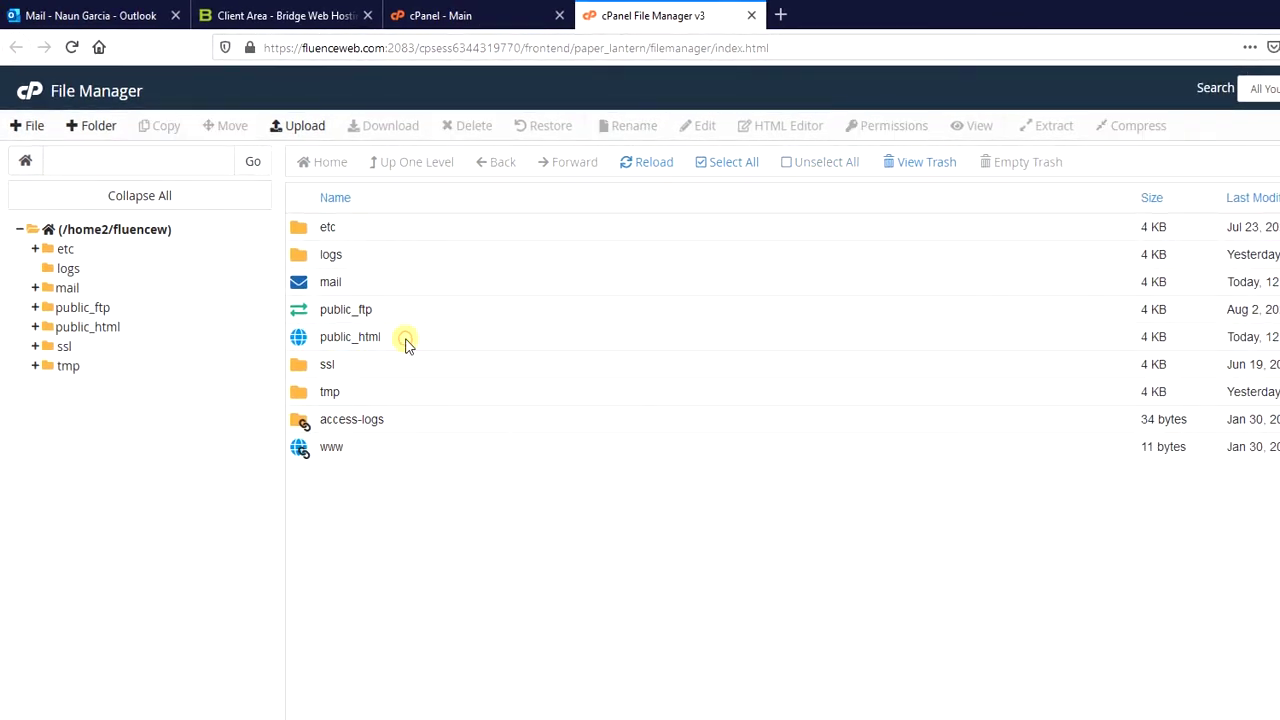
pyautogui.click(514, 364)
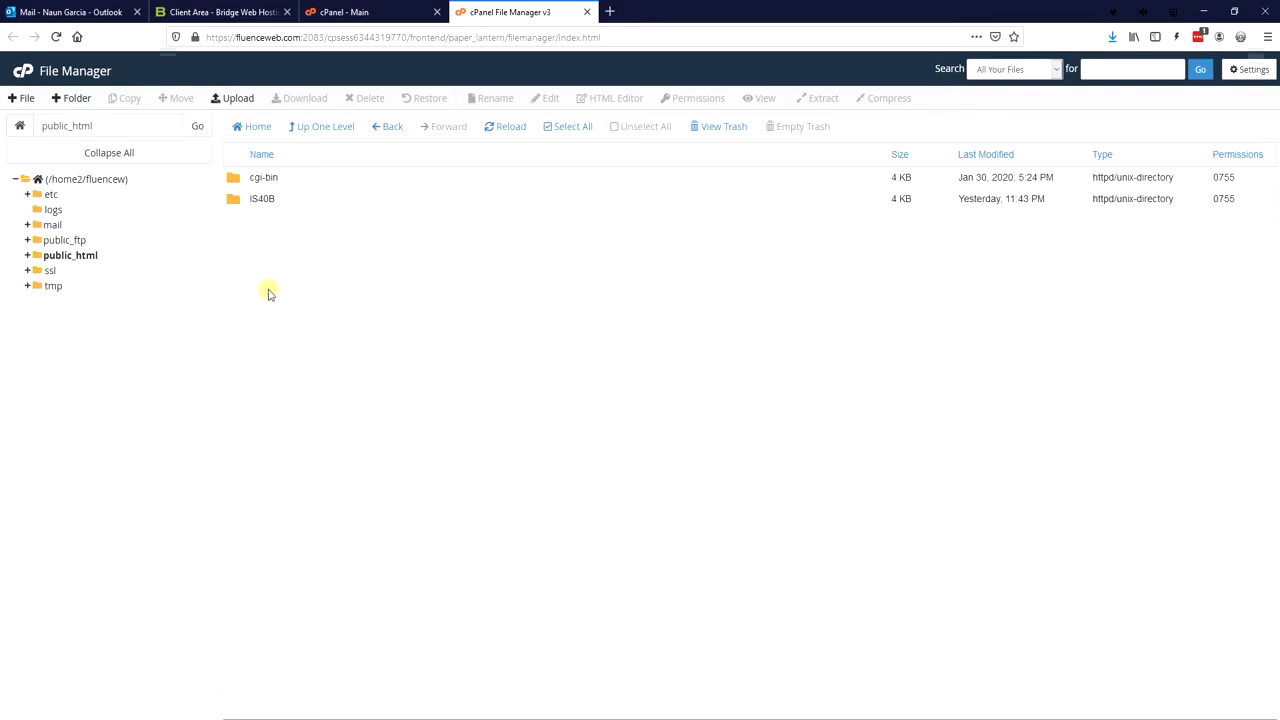
# Step: Upload about-me.html from the Assignments folder of IS40A - Web Development Using HTML & CSS to public_html, and select it in the File Manager
pyautogui.click(231, 100)
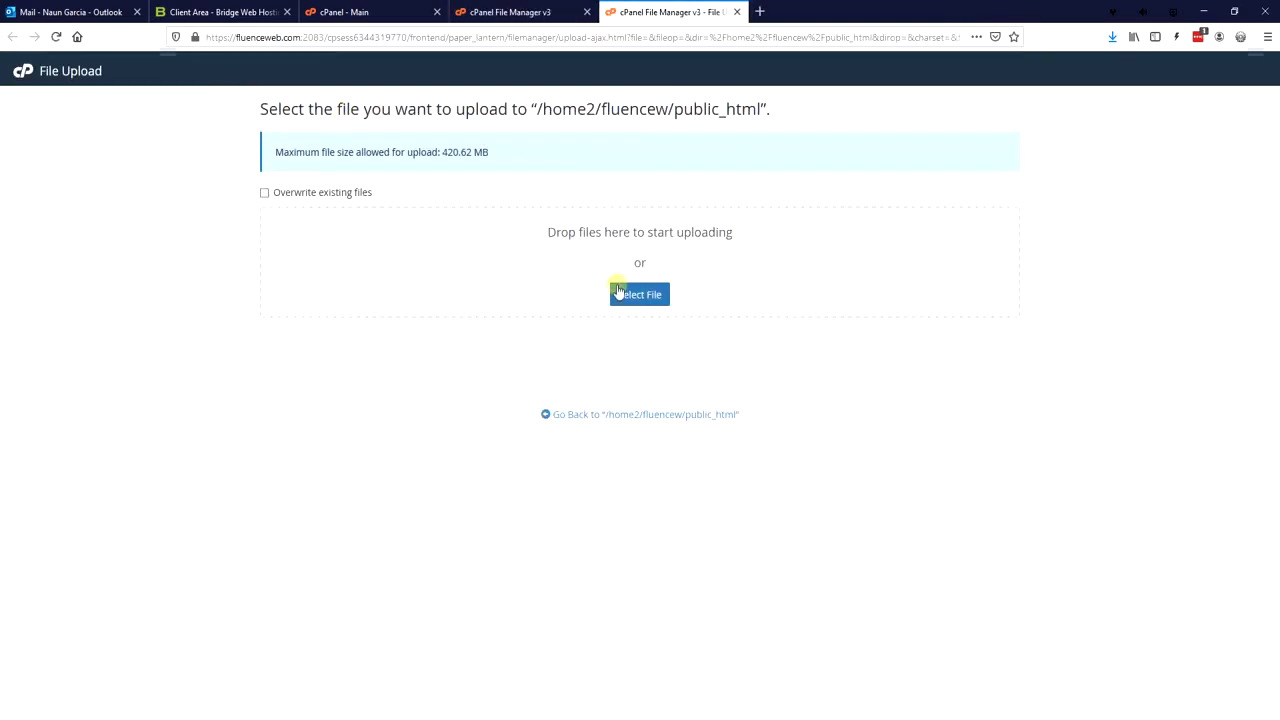
pyautogui.click(622, 294)
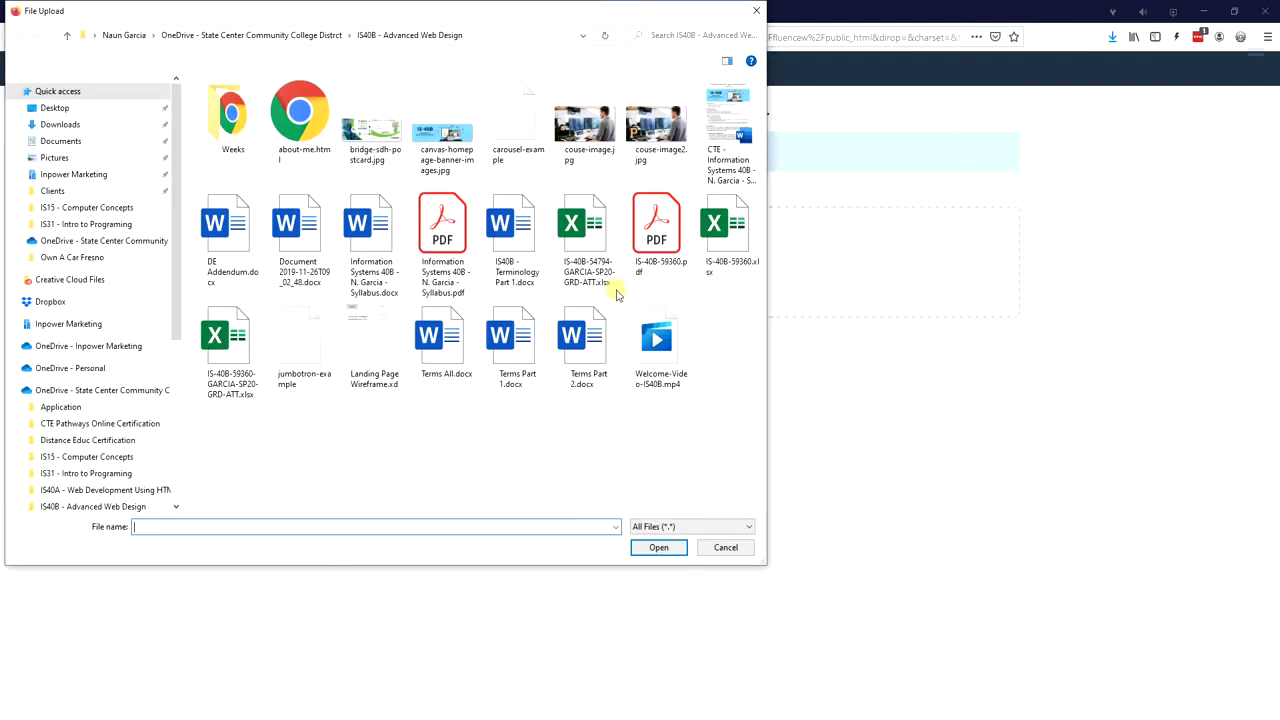
pyautogui.scroll(-1, 135, 265)
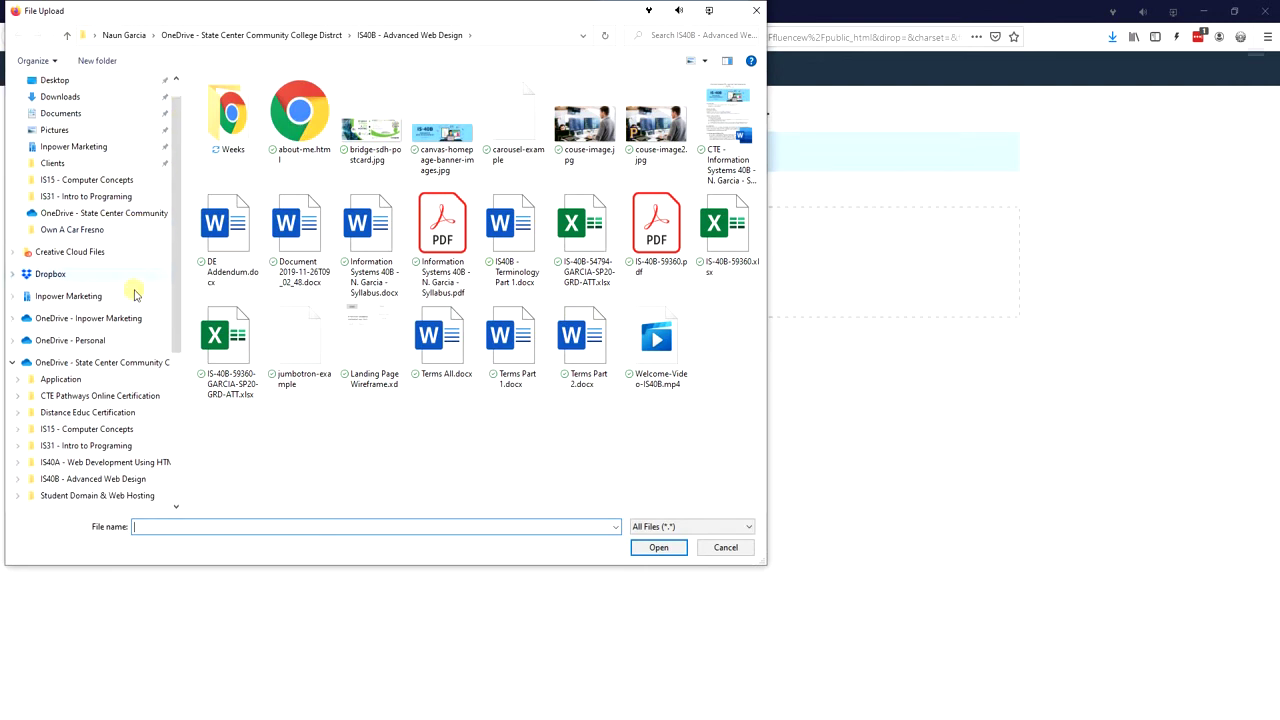
pyautogui.click(60, 466)
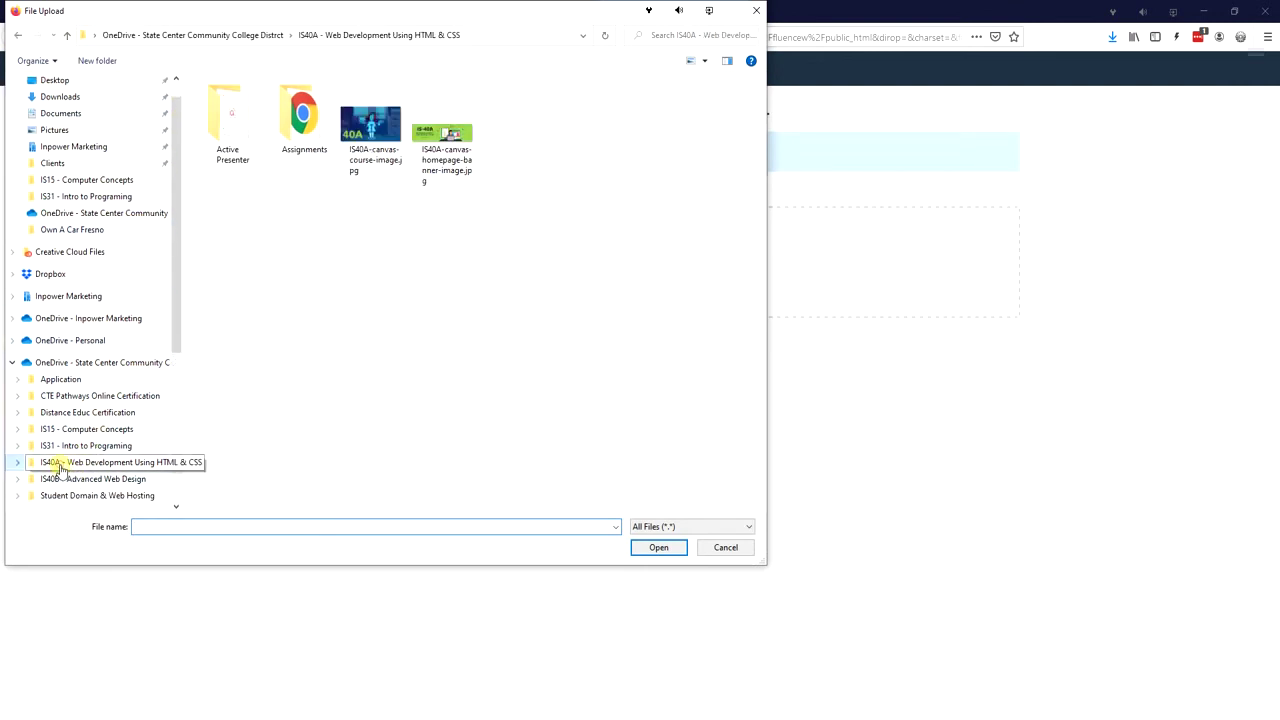
pyautogui.doubleClick(302, 120)
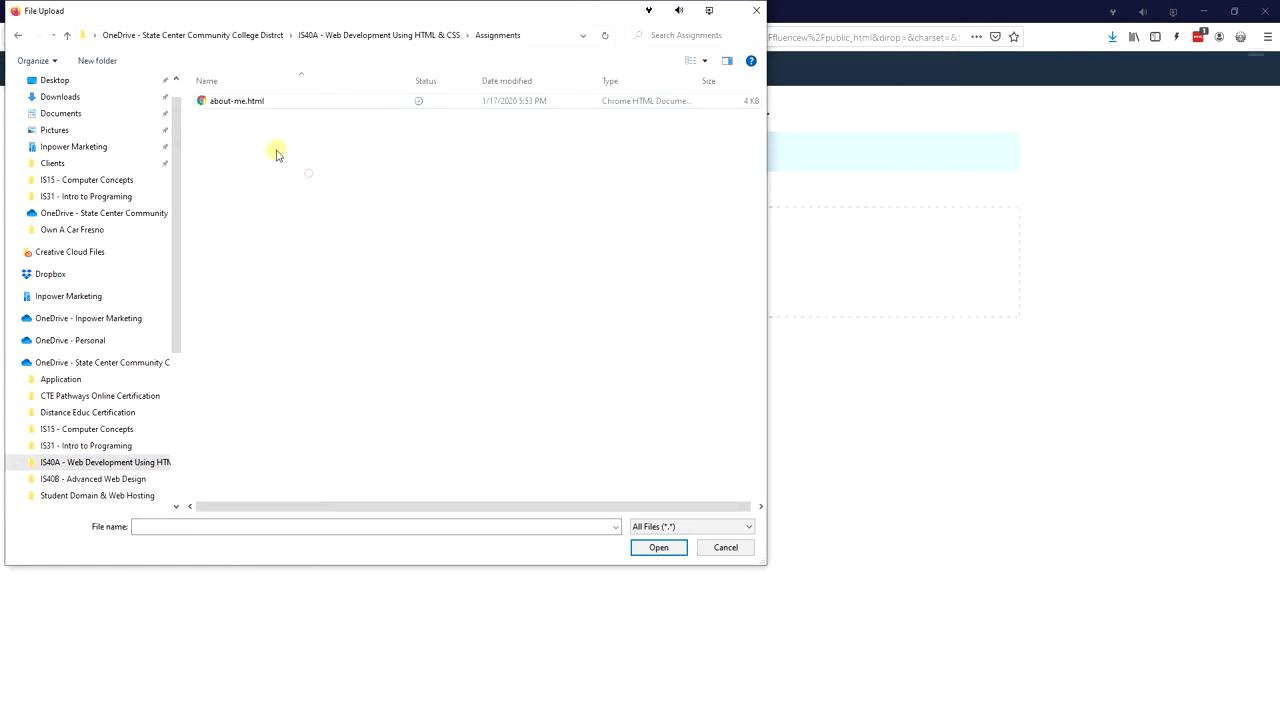
pyautogui.click(220, 101)
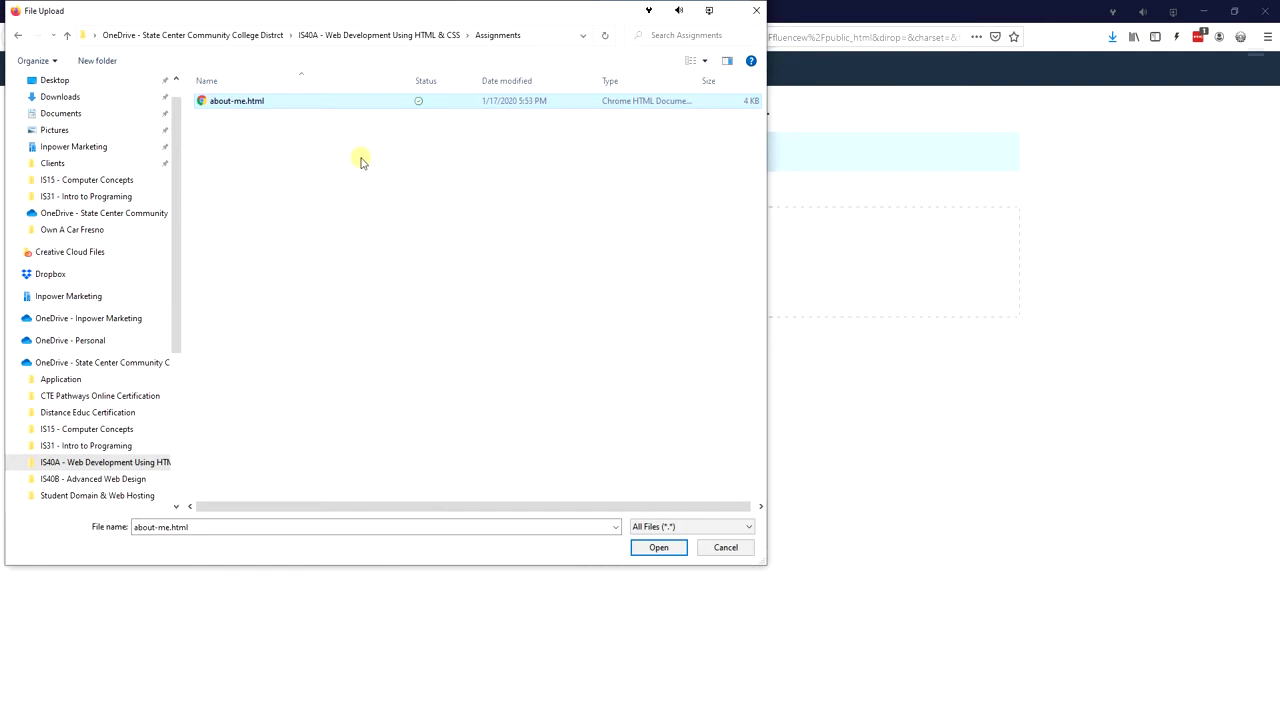
pyautogui.click(642, 550)
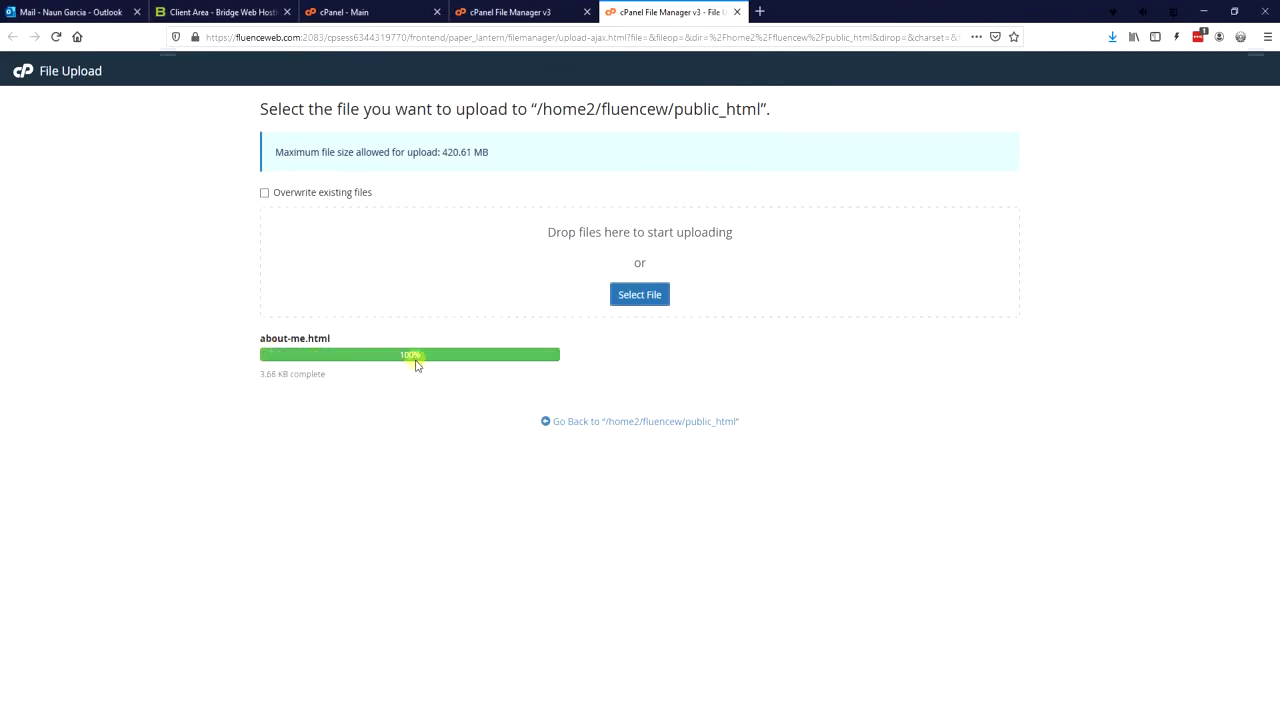
pyautogui.click(617, 424)
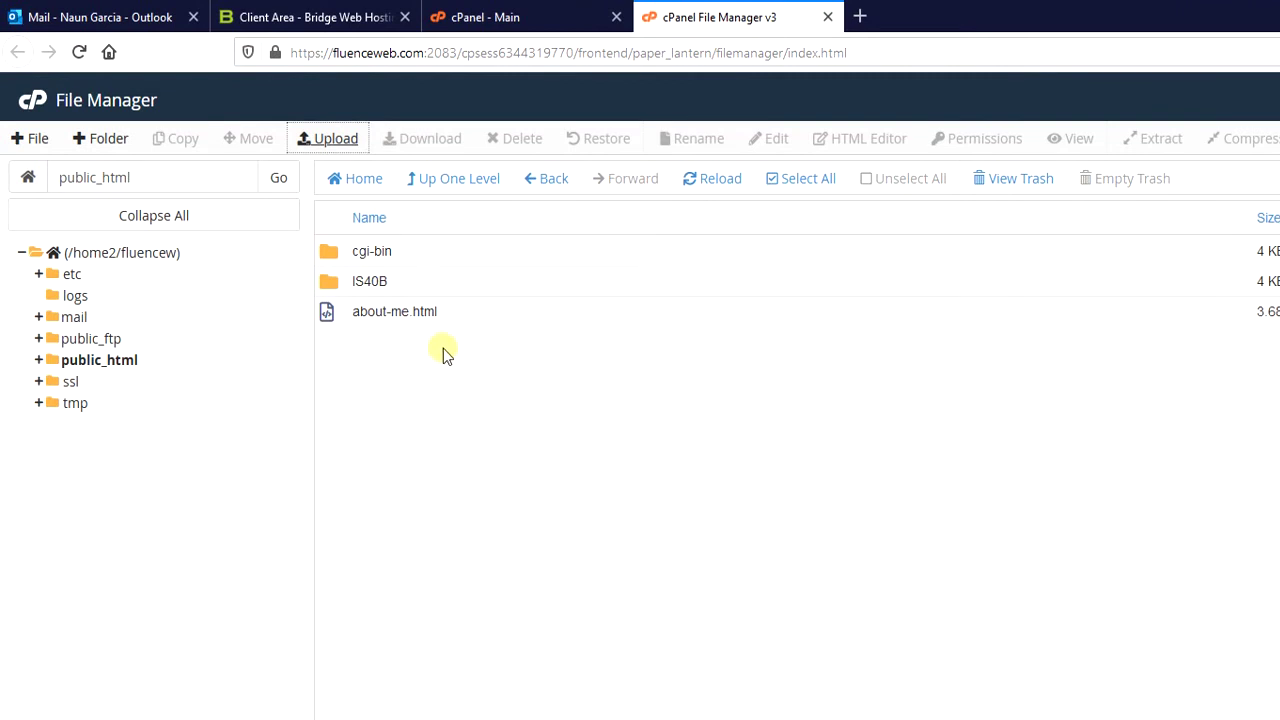
pyautogui.click(473, 314)
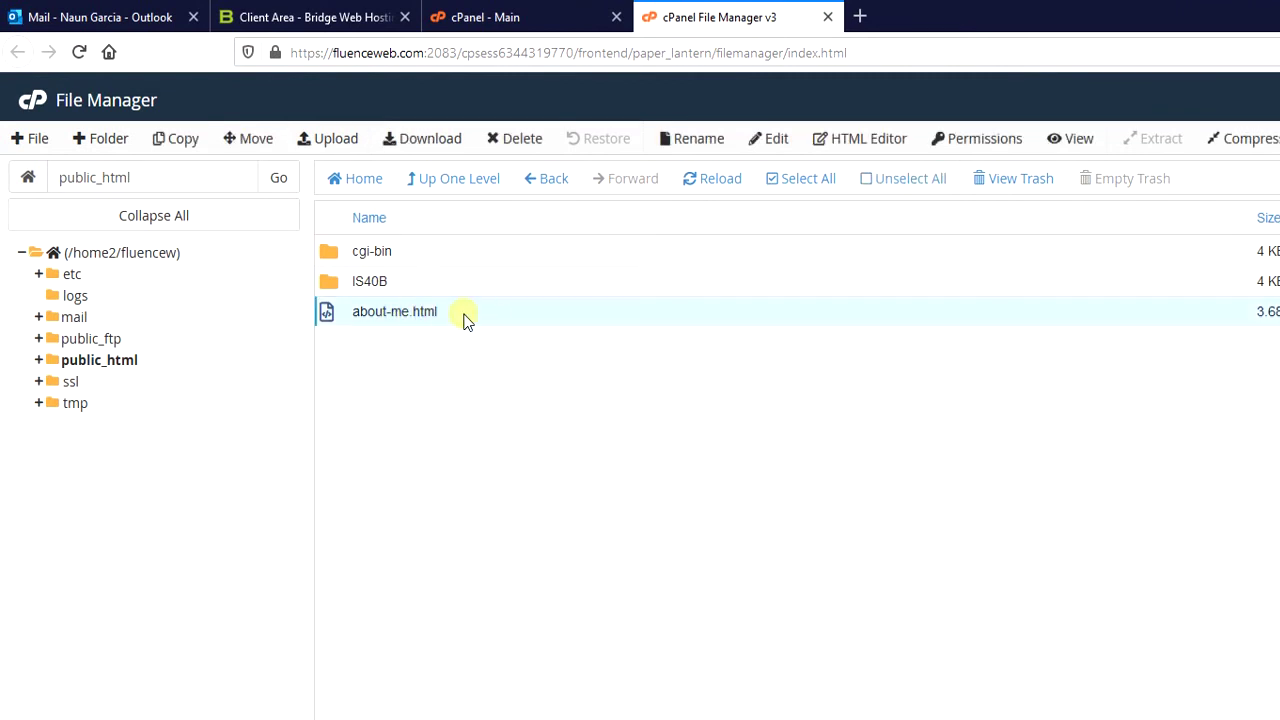
# Step: Visit fluenceweb.com in a new browser tab and open about-me.html from the directory index
pyautogui.click(862, 15)
pyautogui.write('fluence')
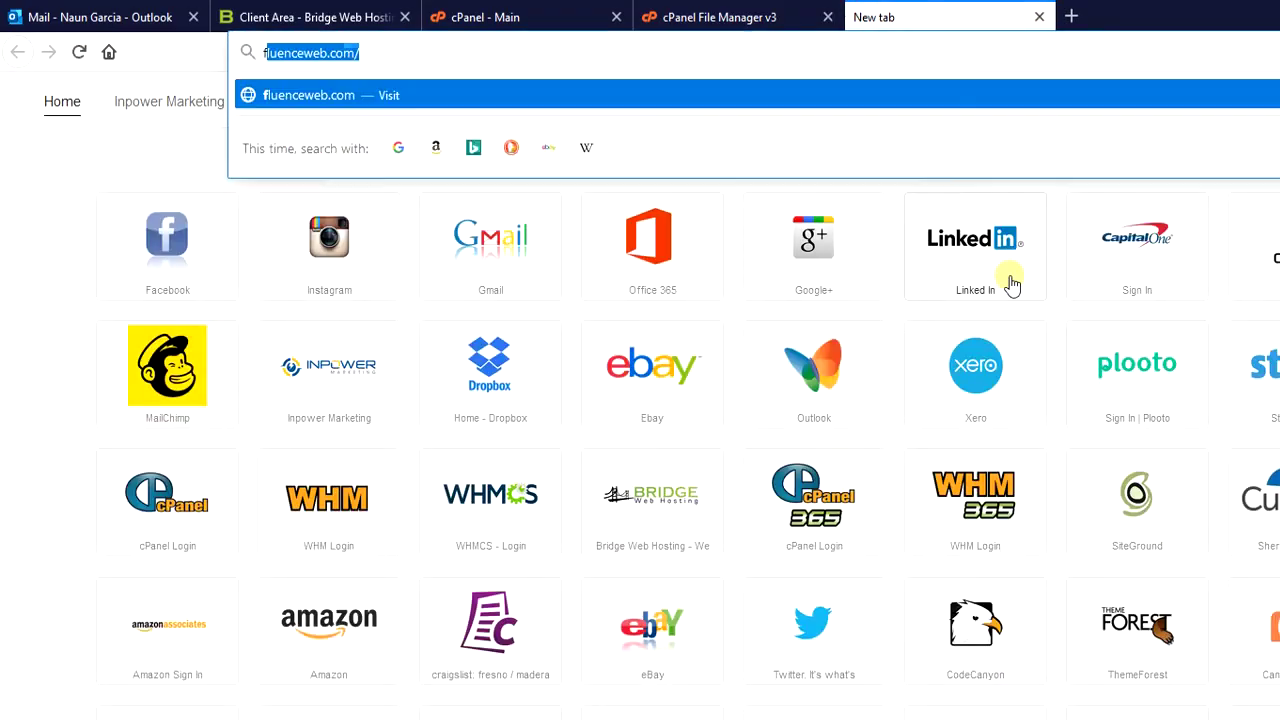
pyautogui.write('web.co')
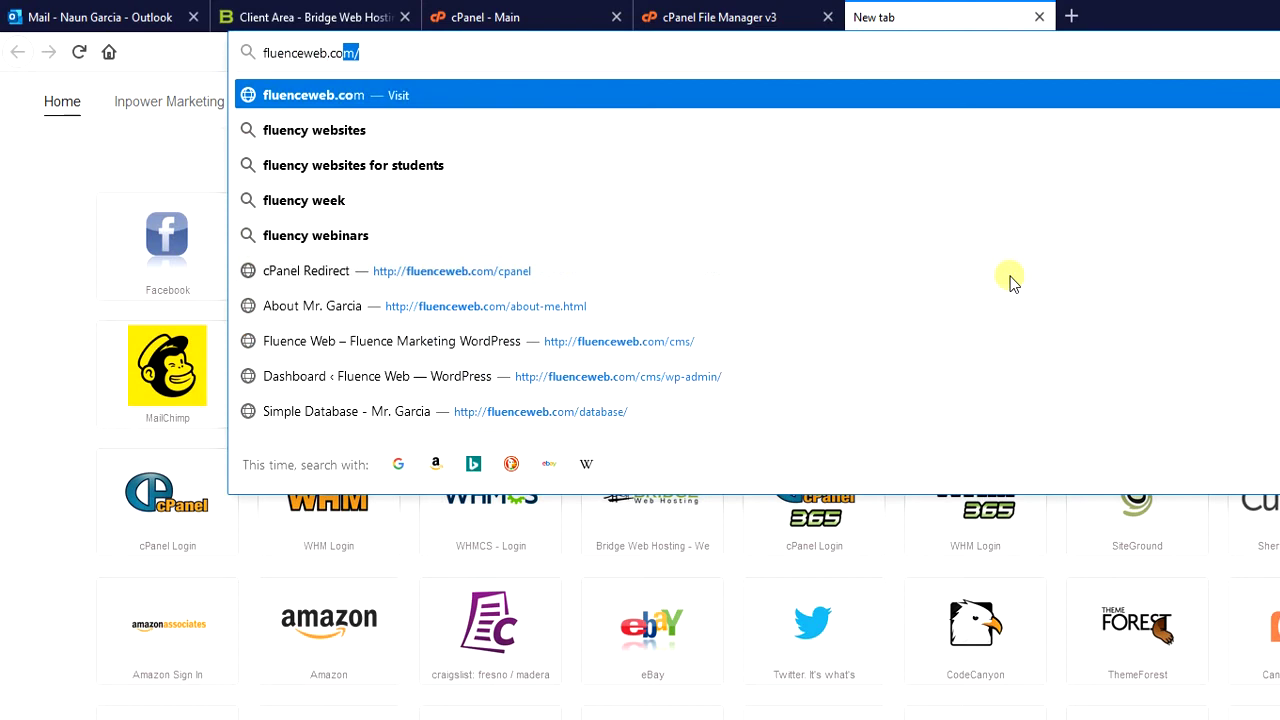
pyautogui.press('Return')
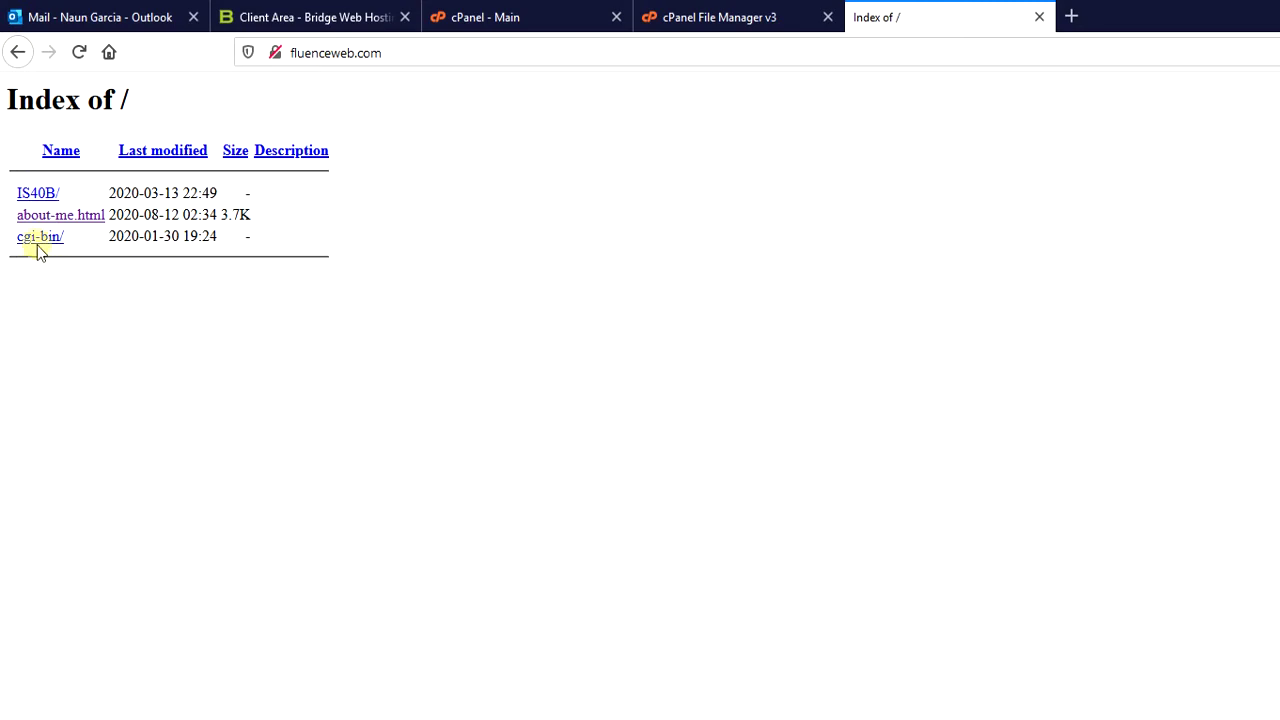
pyautogui.moveTo(6, 220); pyautogui.dragTo(120, 213)
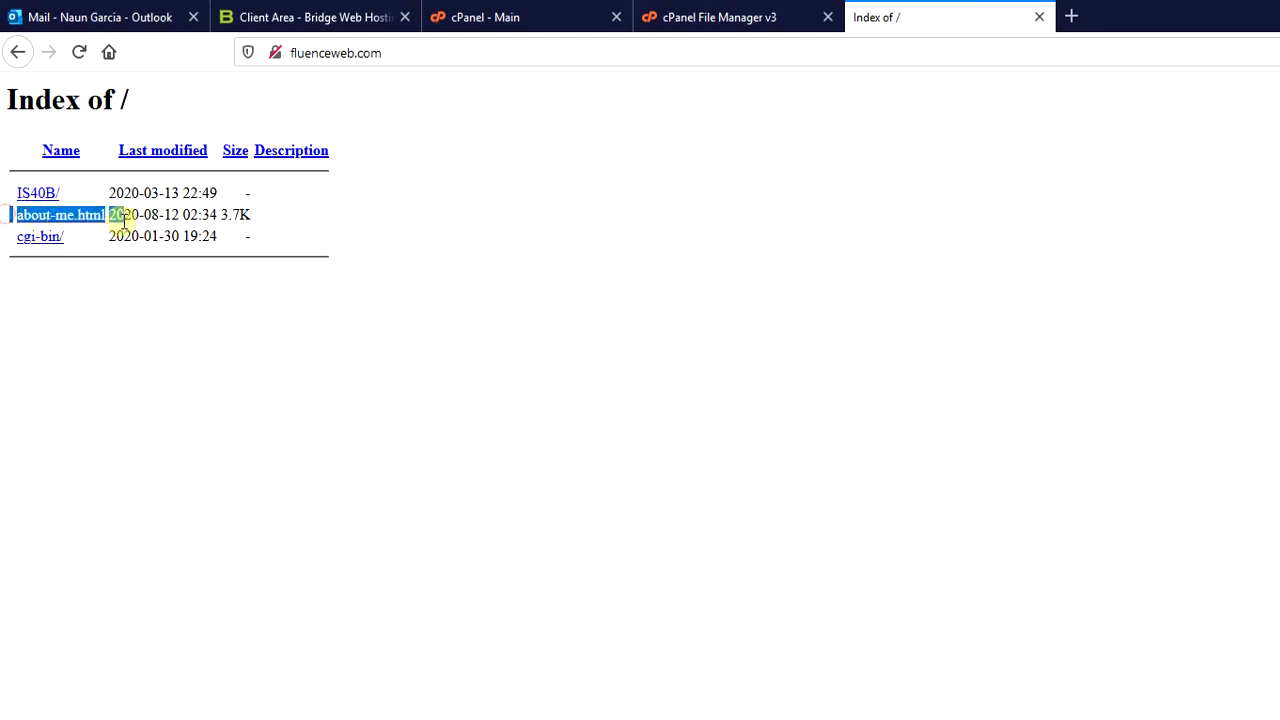
pyautogui.click(303, 397)
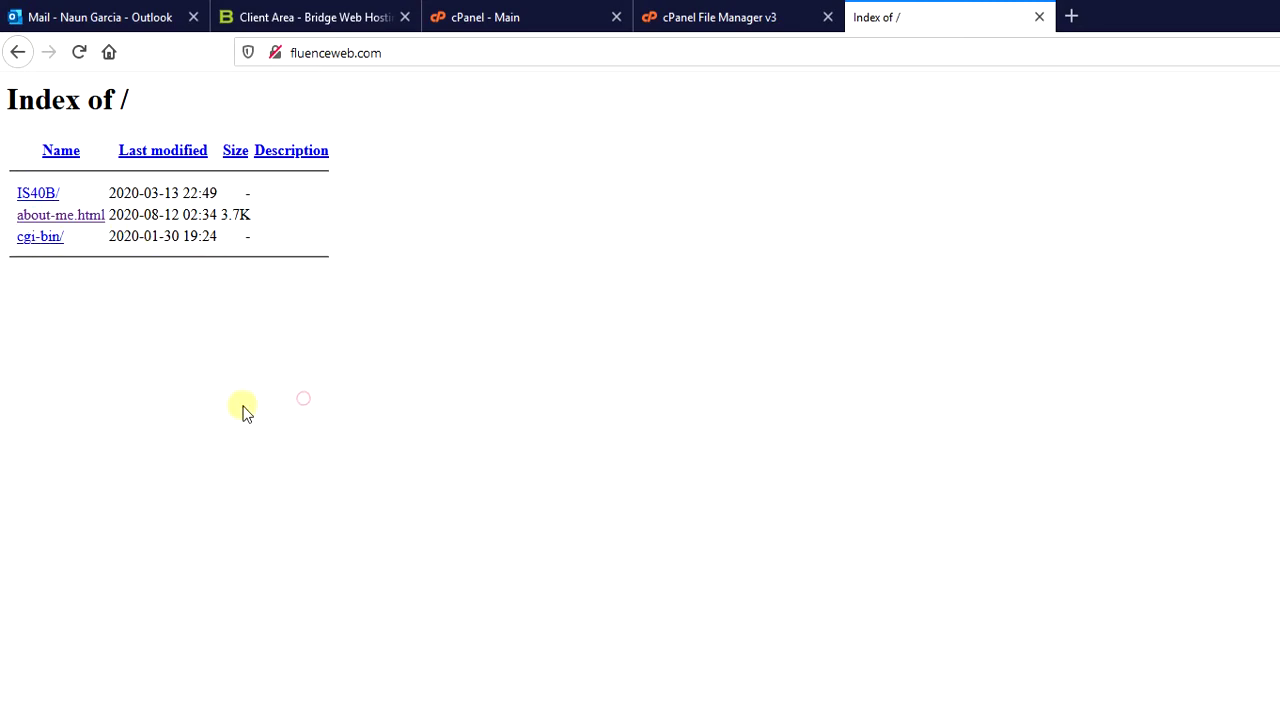
pyautogui.click(57, 216)
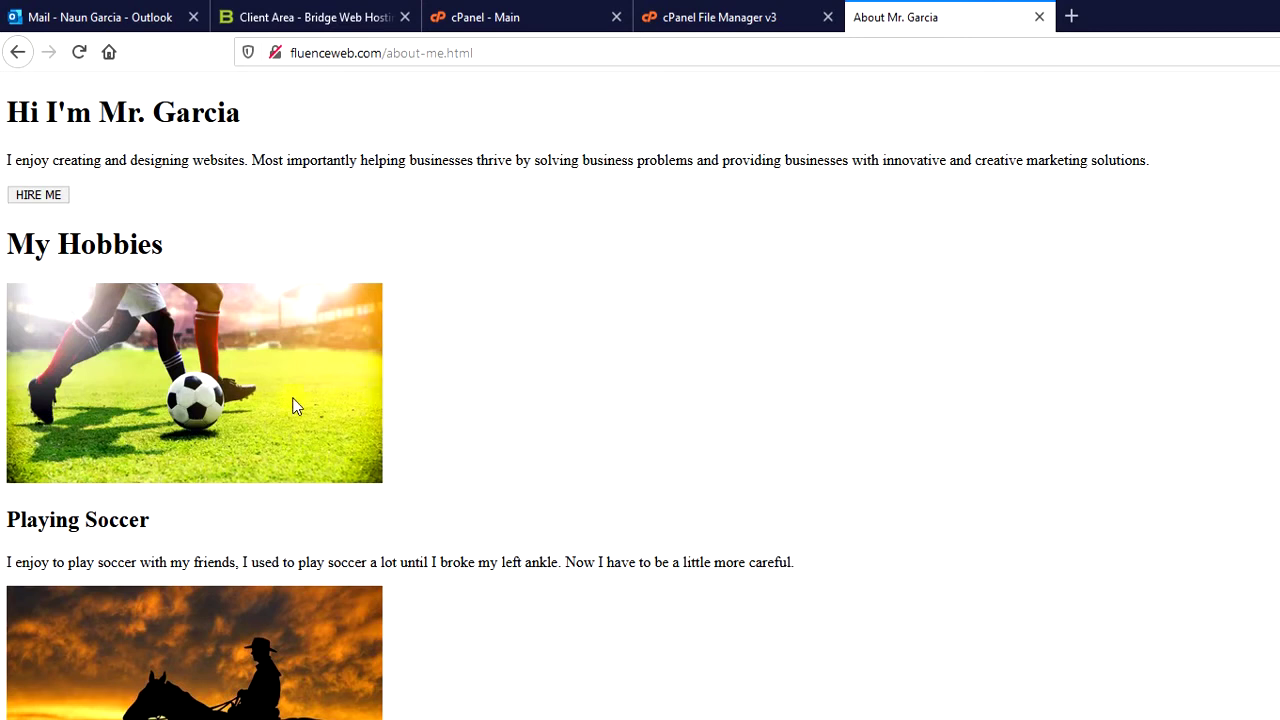
# Step: Copy the full web address of the about-me.html page
pyautogui.click(496, 63)
pyautogui.rightClick(393, 53)
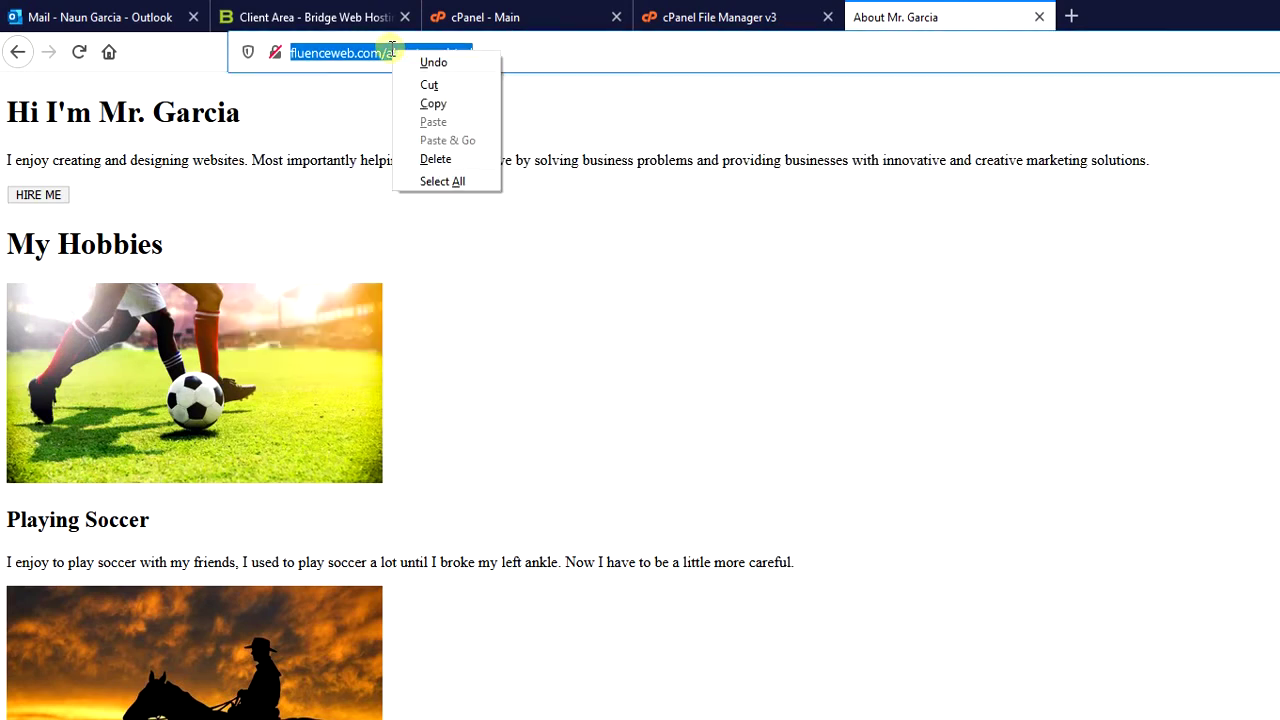
pyautogui.click(432, 104)
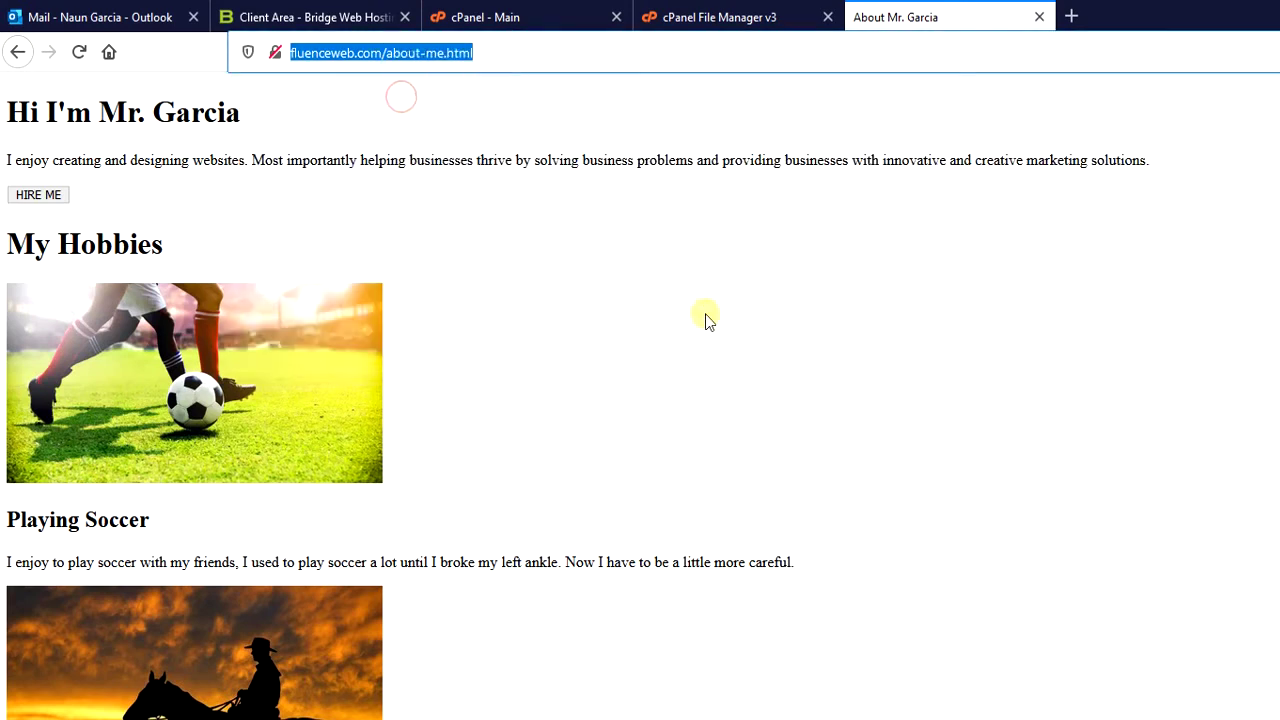
pyautogui.click(863, 346)
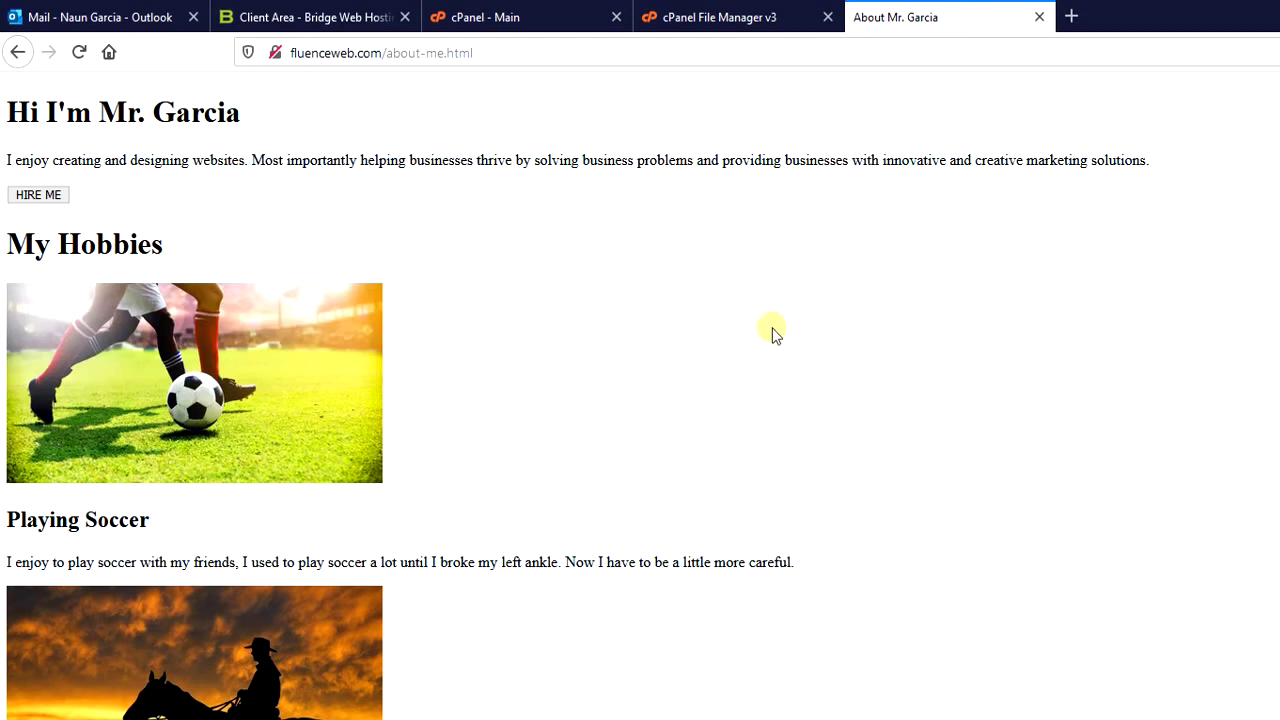
# Step: Return to the File Manager and create a folder named images in public_html
pyautogui.click(688, 16)
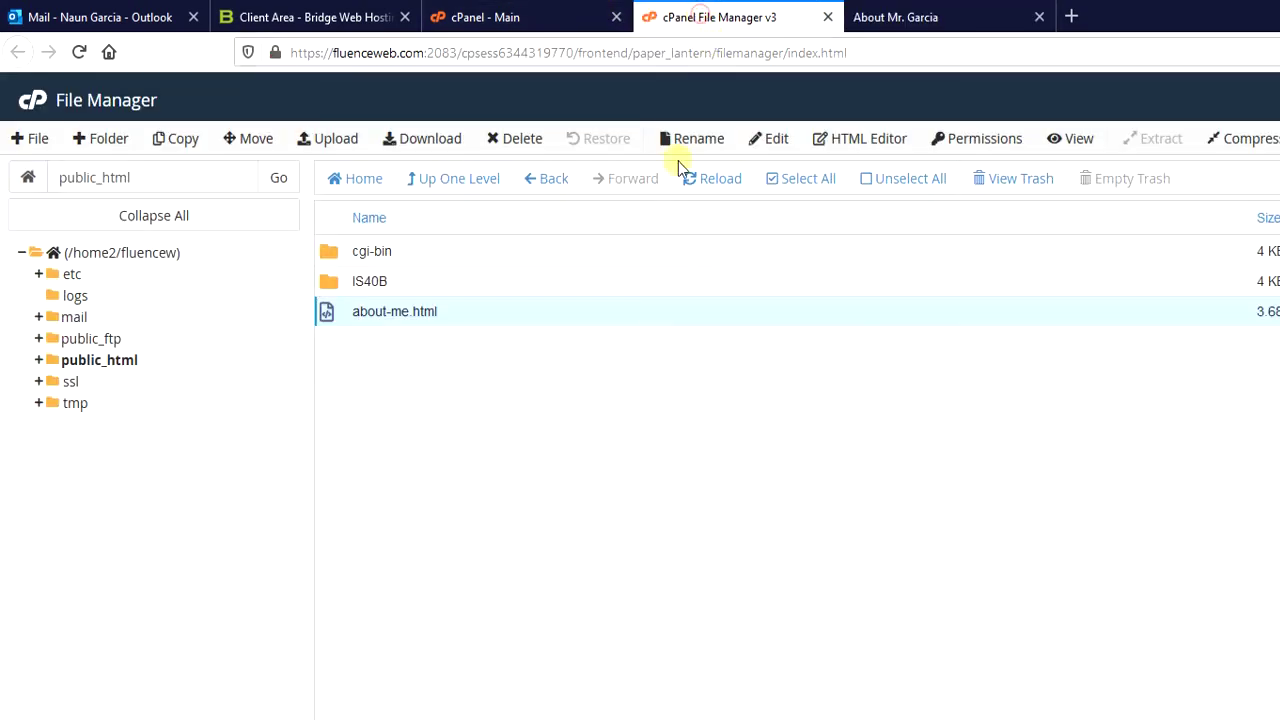
pyautogui.click(389, 398)
pyautogui.click(100, 140)
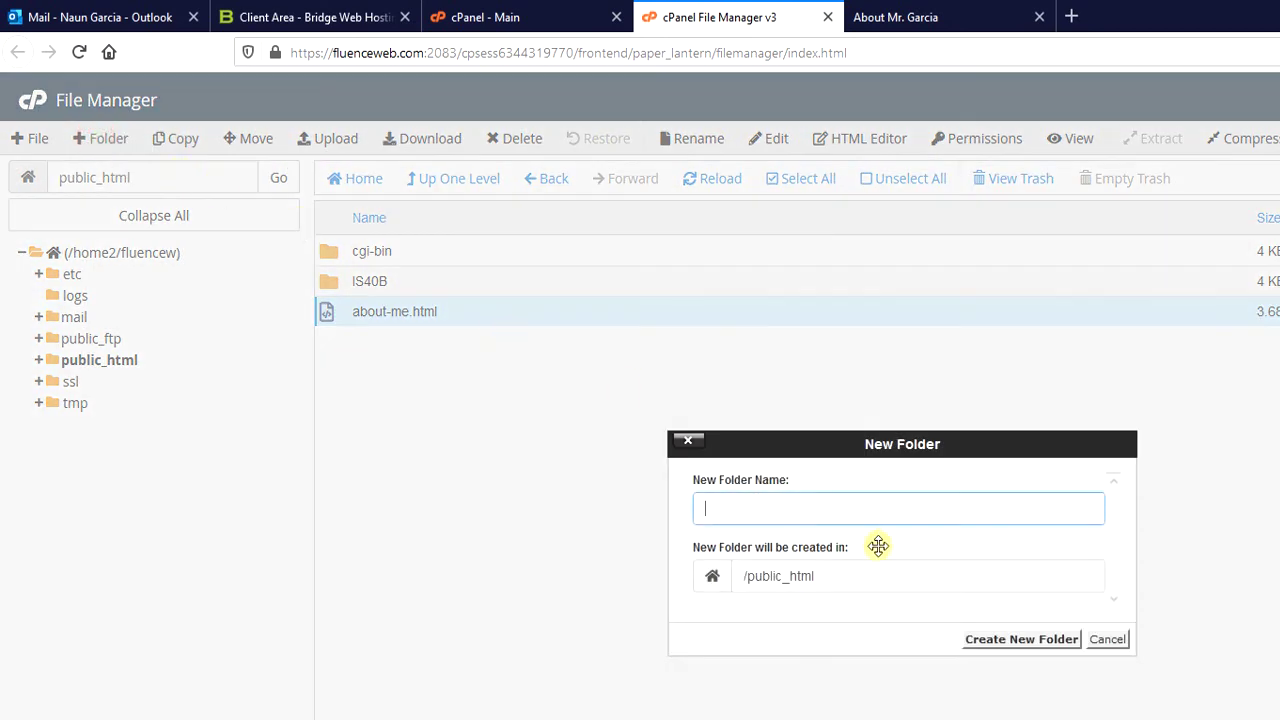
pyautogui.write('images')
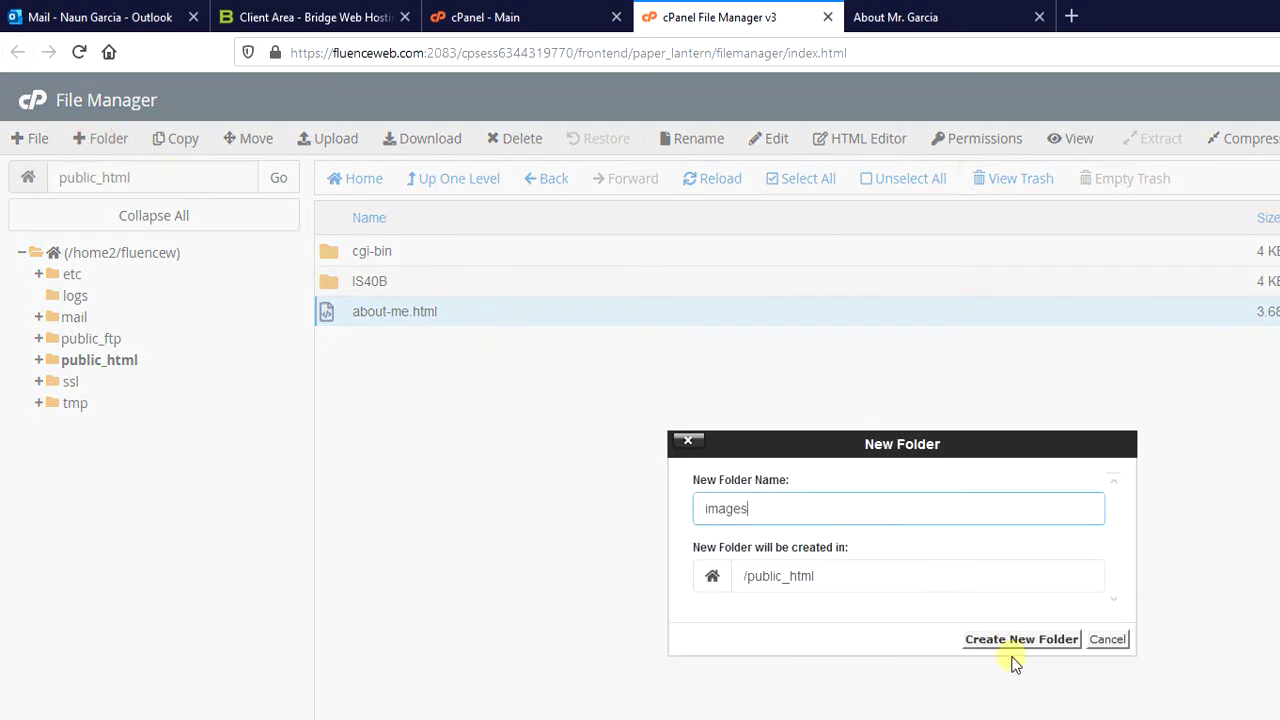
pyautogui.click(1016, 644)
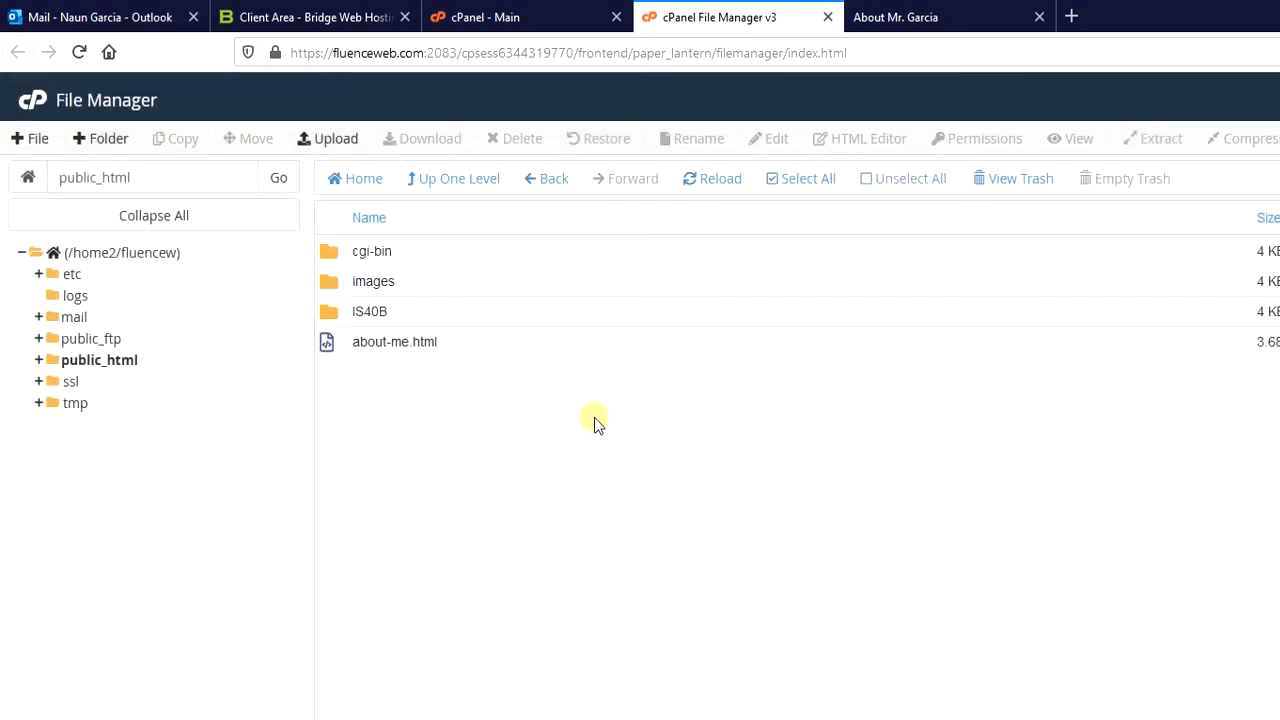
# Step: Open the images folder to view its contents, and go back up to public_html
pyautogui.click(413, 283)
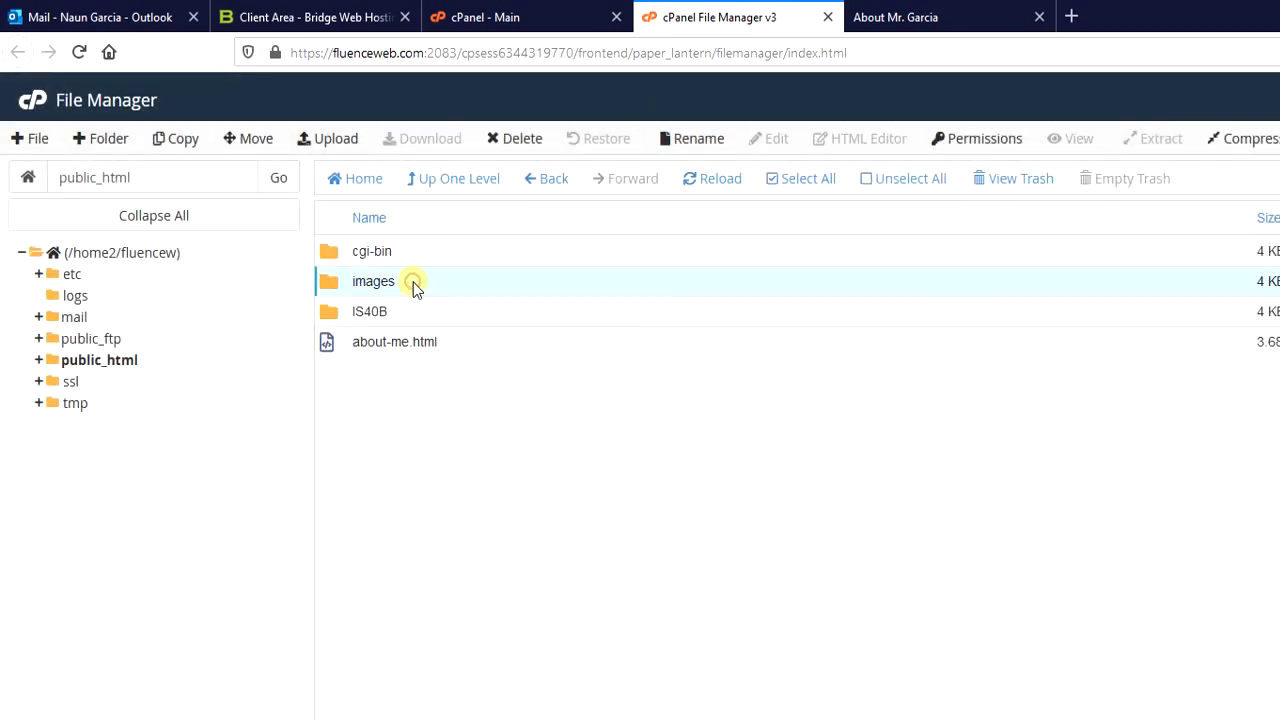
pyautogui.doubleClick(413, 283)
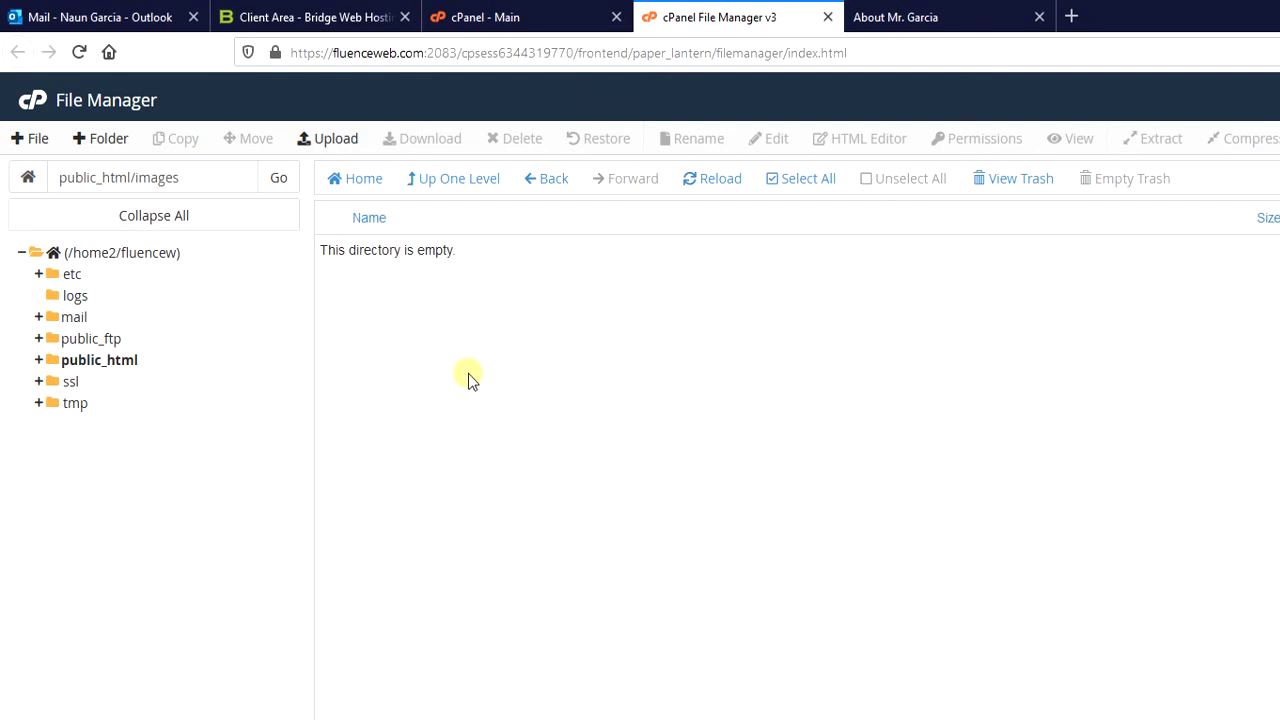
pyautogui.click(440, 180)
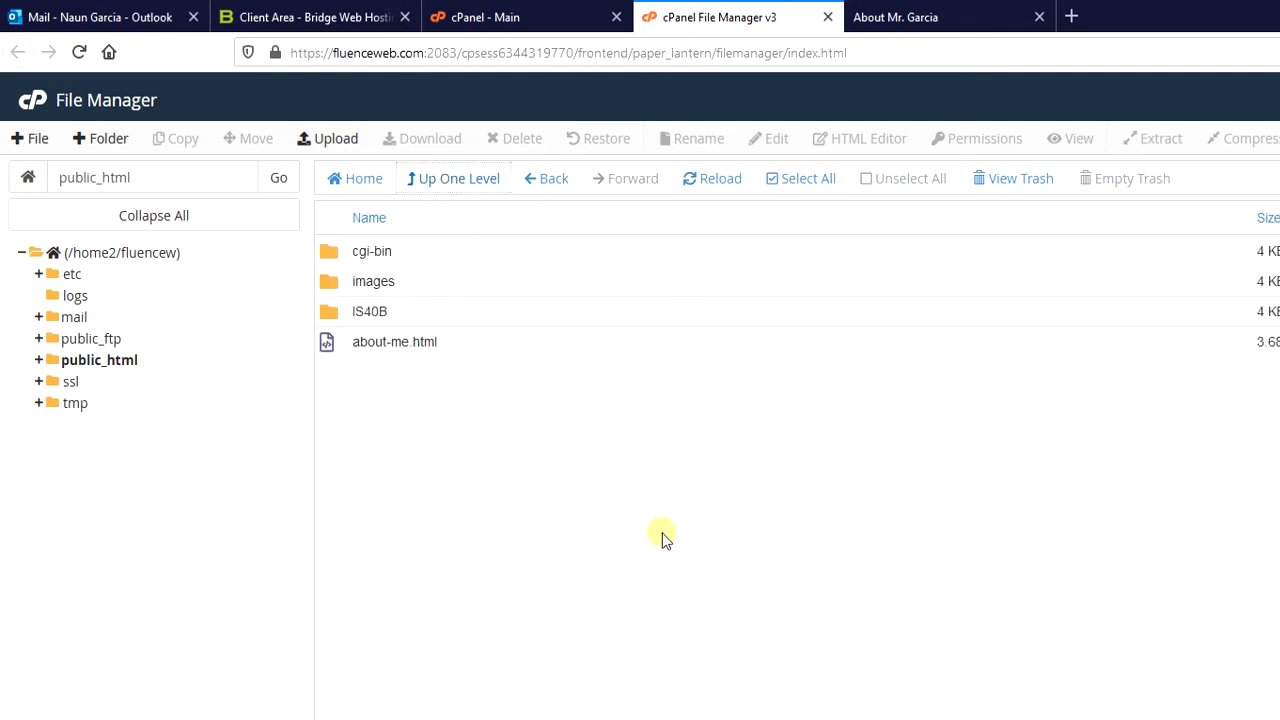
# Step: Go back to the cPanel main page and reopen the File Manager at the home directory
pyautogui.click(592, 527)
pyautogui.click(527, 16)
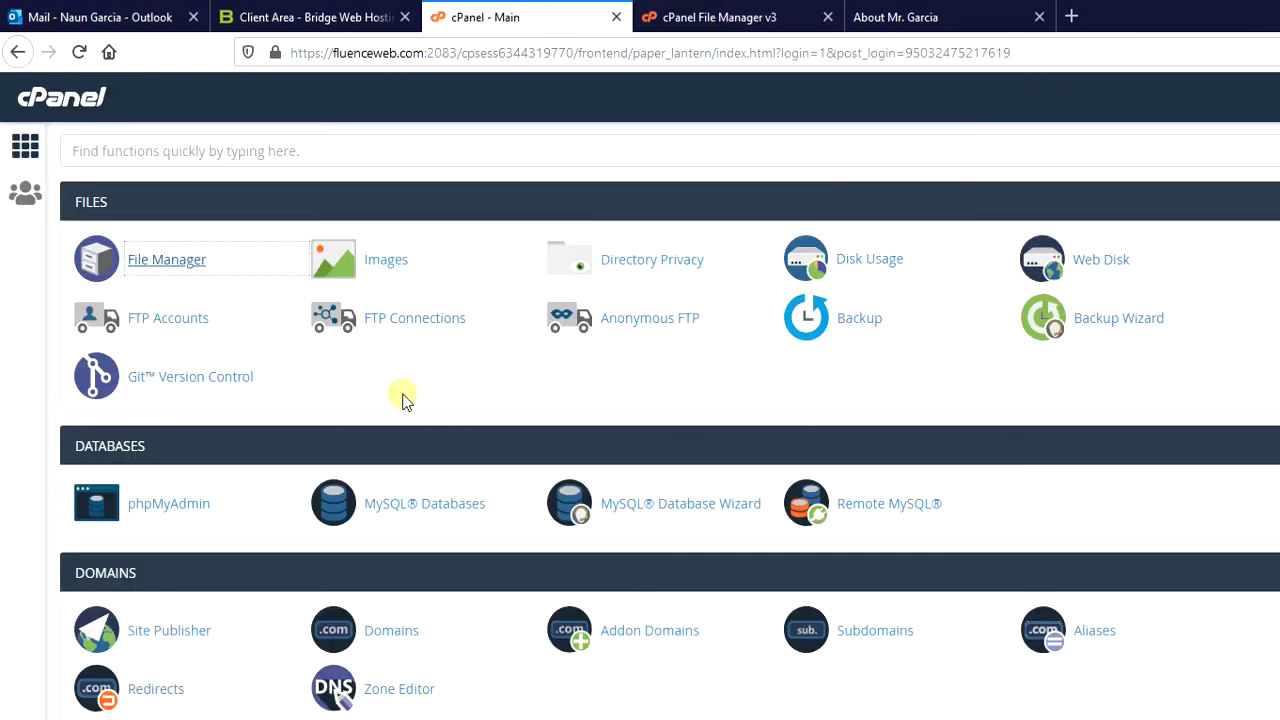
pyautogui.click(139, 264)
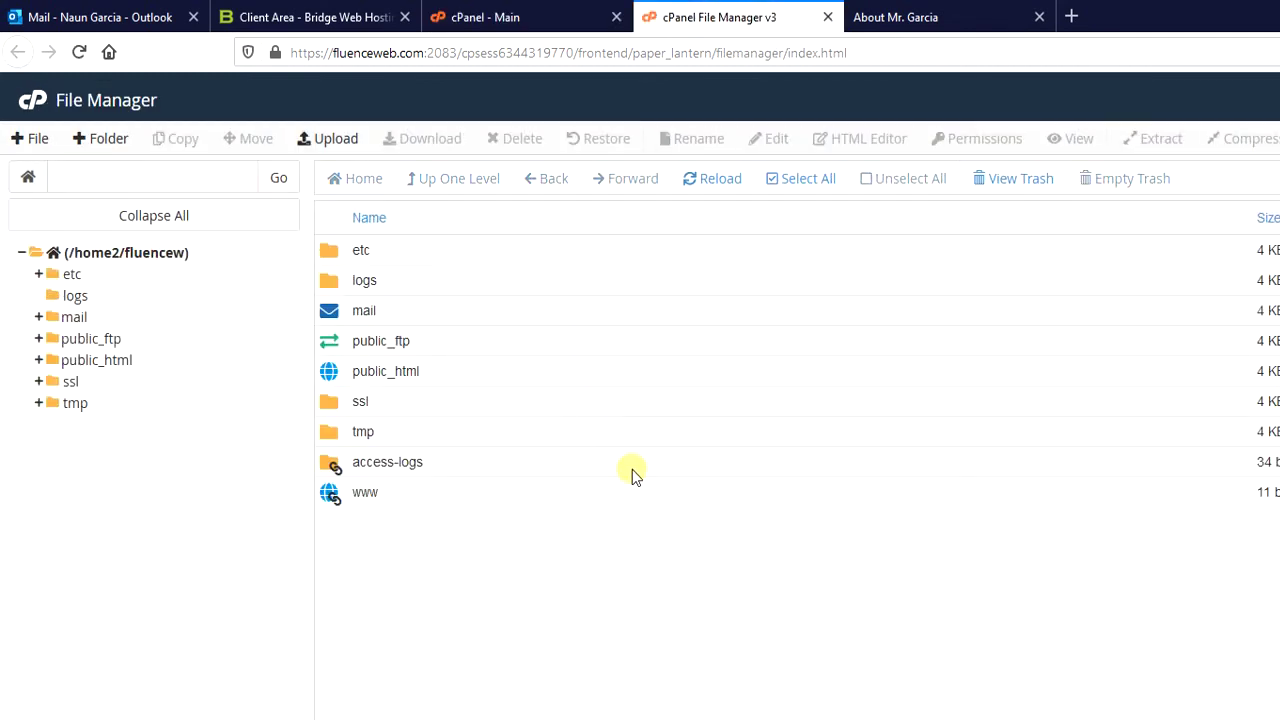
# Step: Open the public_html folder, view its file upload page, and return to the folder to select about-me.html
pyautogui.doubleClick(443, 375)
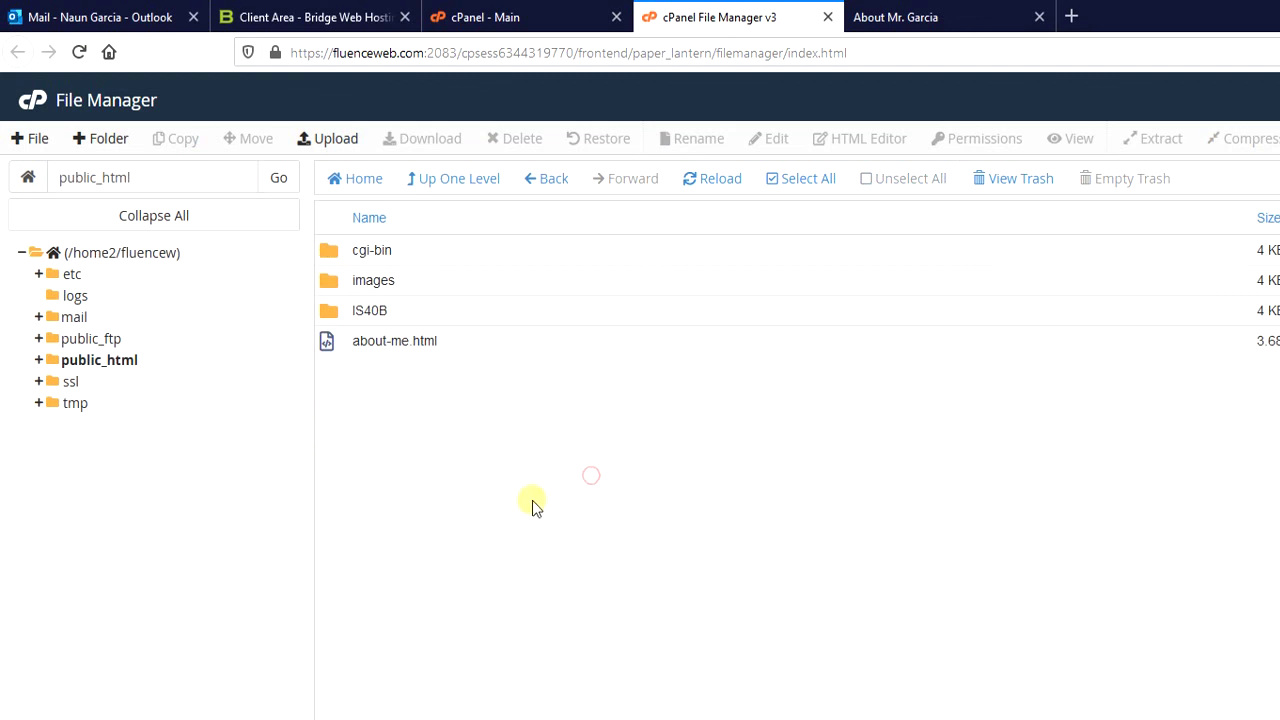
pyautogui.click(313, 145)
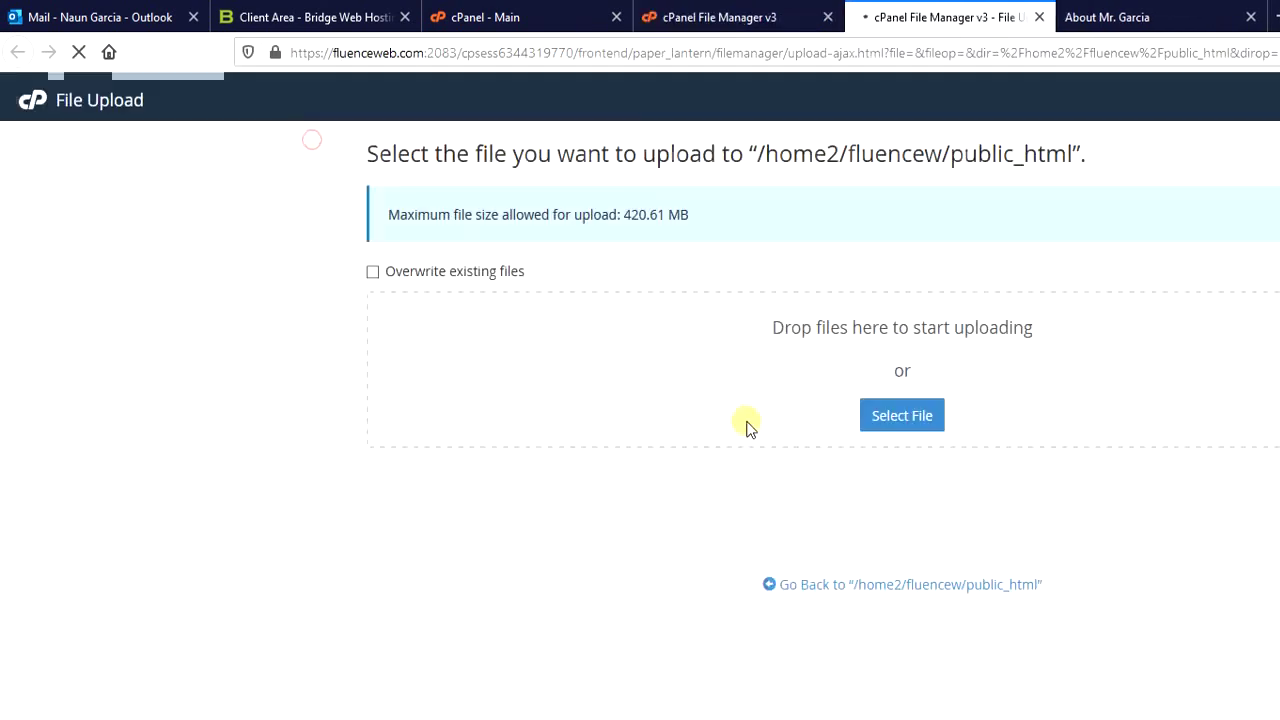
pyautogui.click(1039, 17)
pyautogui.click(426, 336)
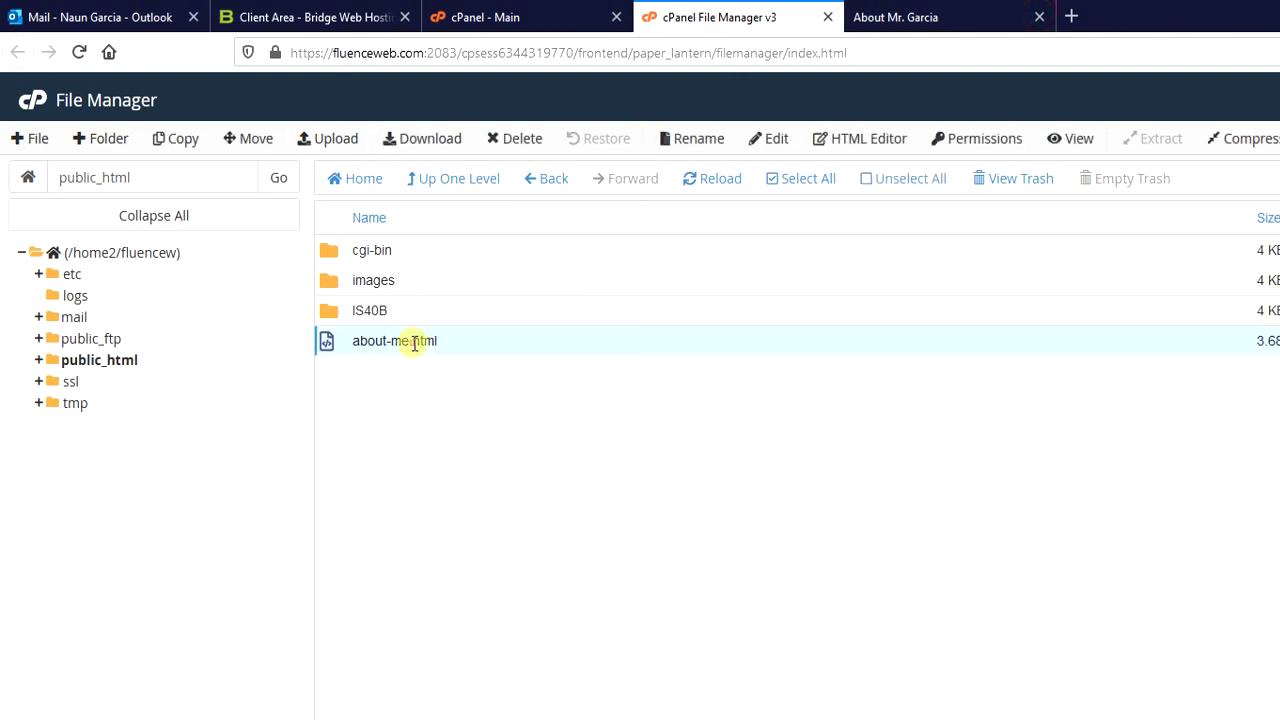
# Step: Switch to the live page, re-enter about-me.html after fluenceweb.com/ in the address, load it and look through the page
pyautogui.click(940, 12)
pyautogui.click(497, 55)
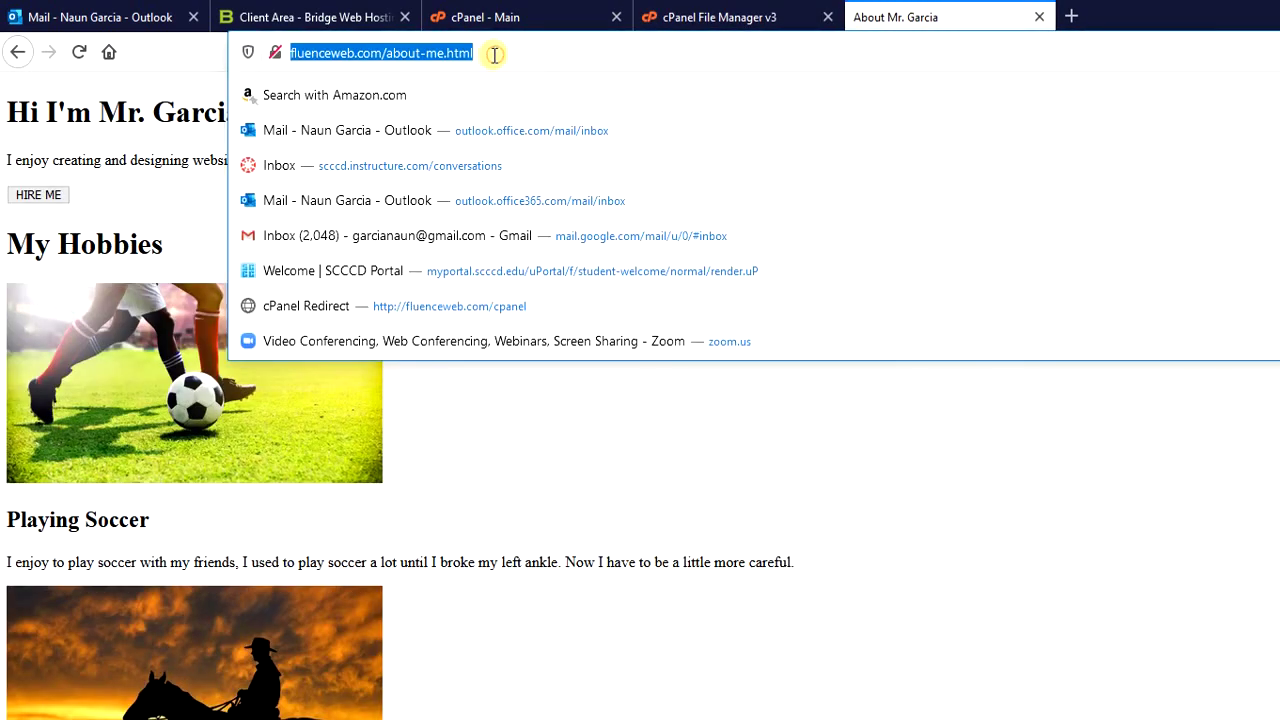
pyautogui.click(325, 52)
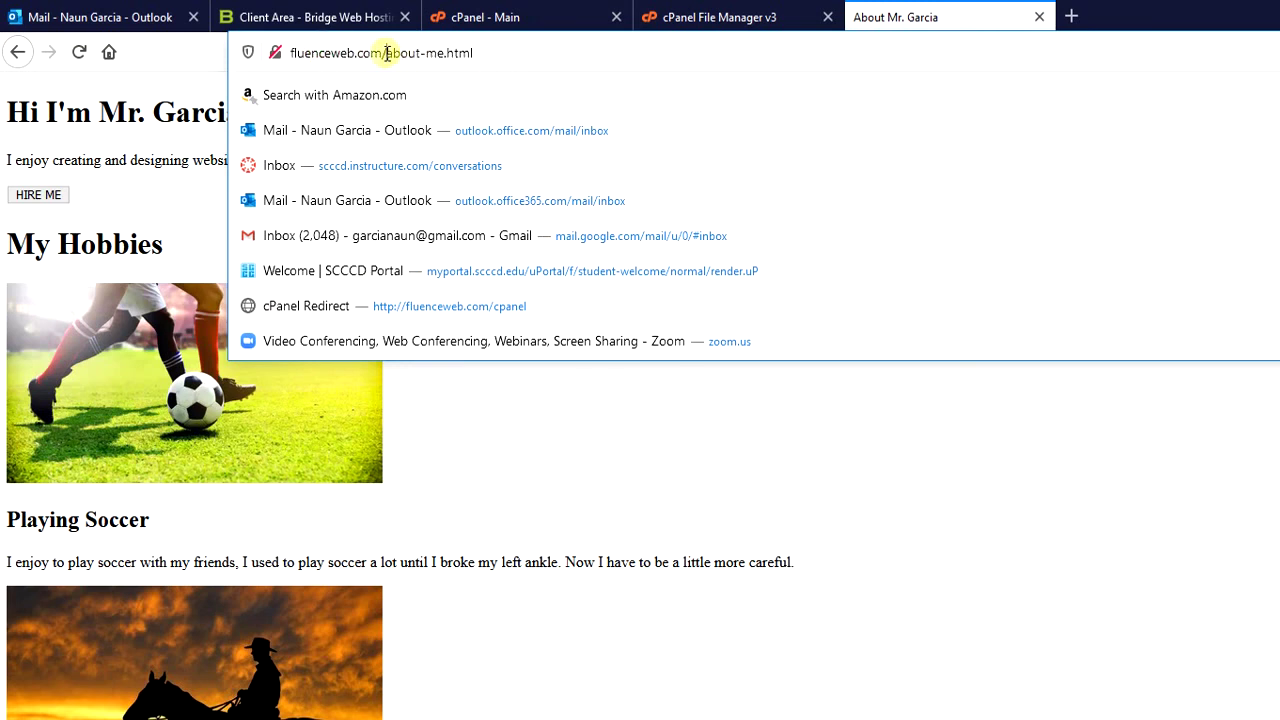
pyautogui.moveTo(384, 52); pyautogui.dragTo(518, 58)
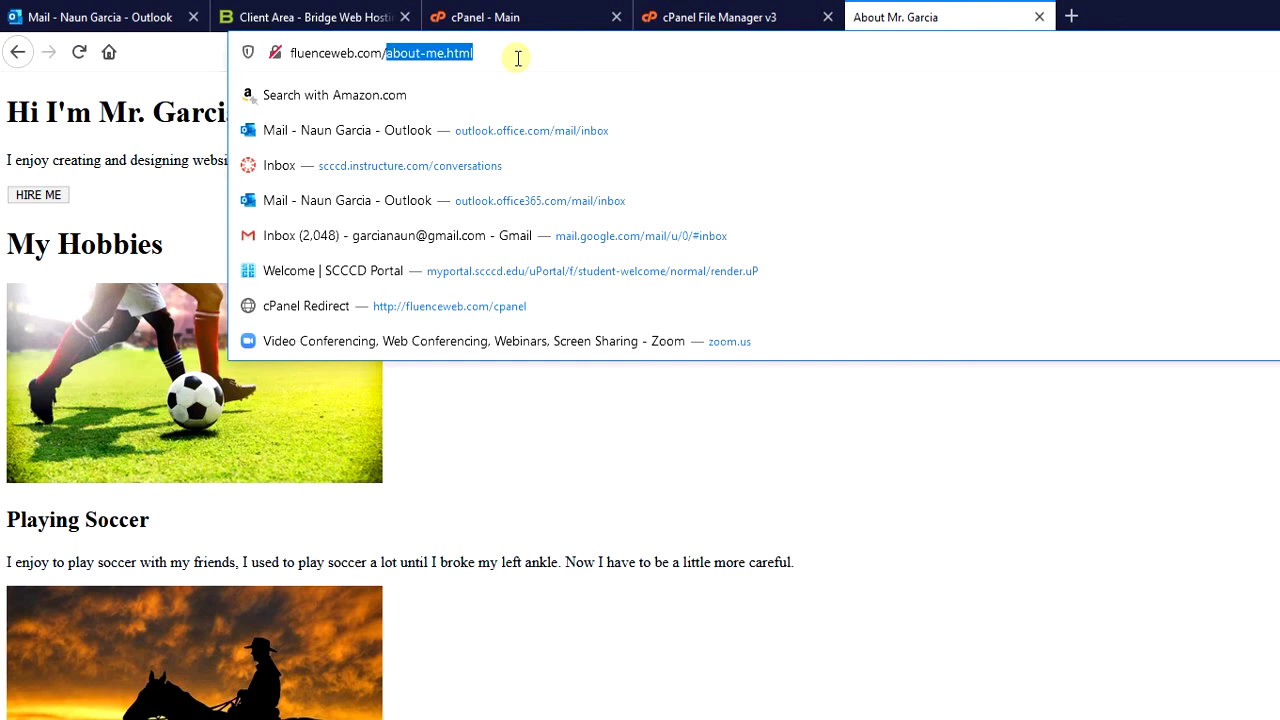
pyautogui.write('about-')
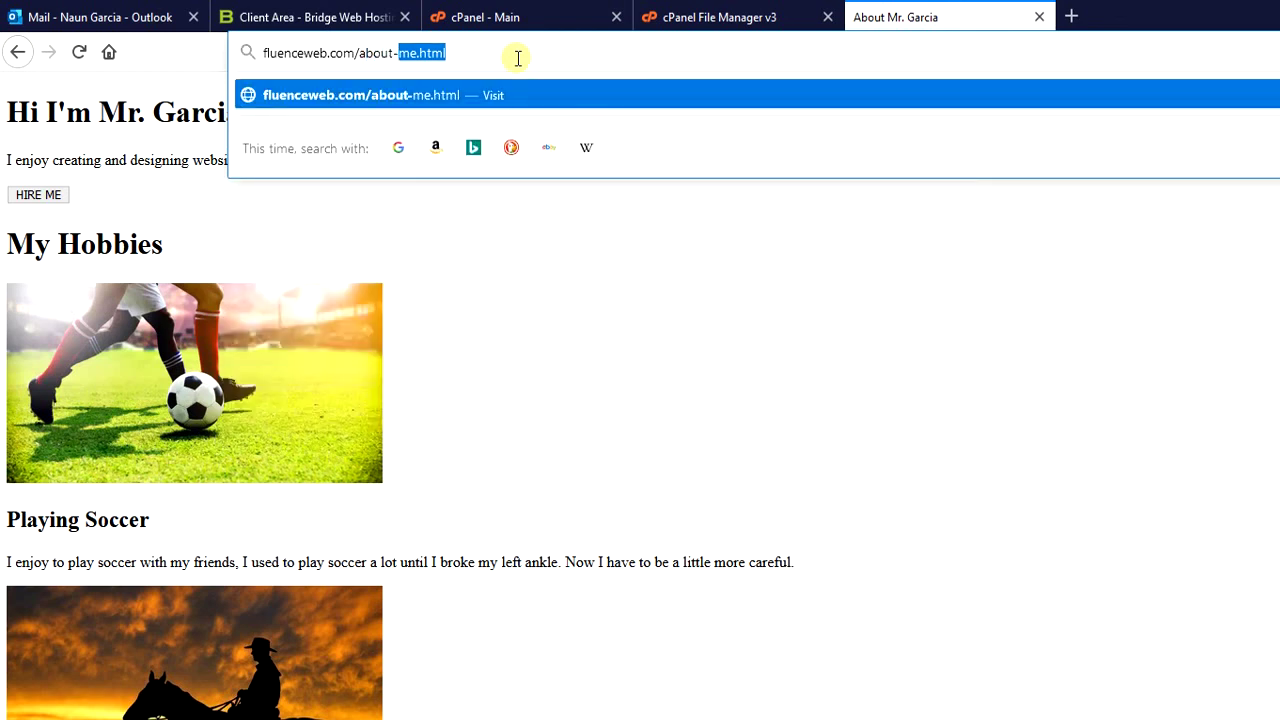
pyautogui.write('me.html')
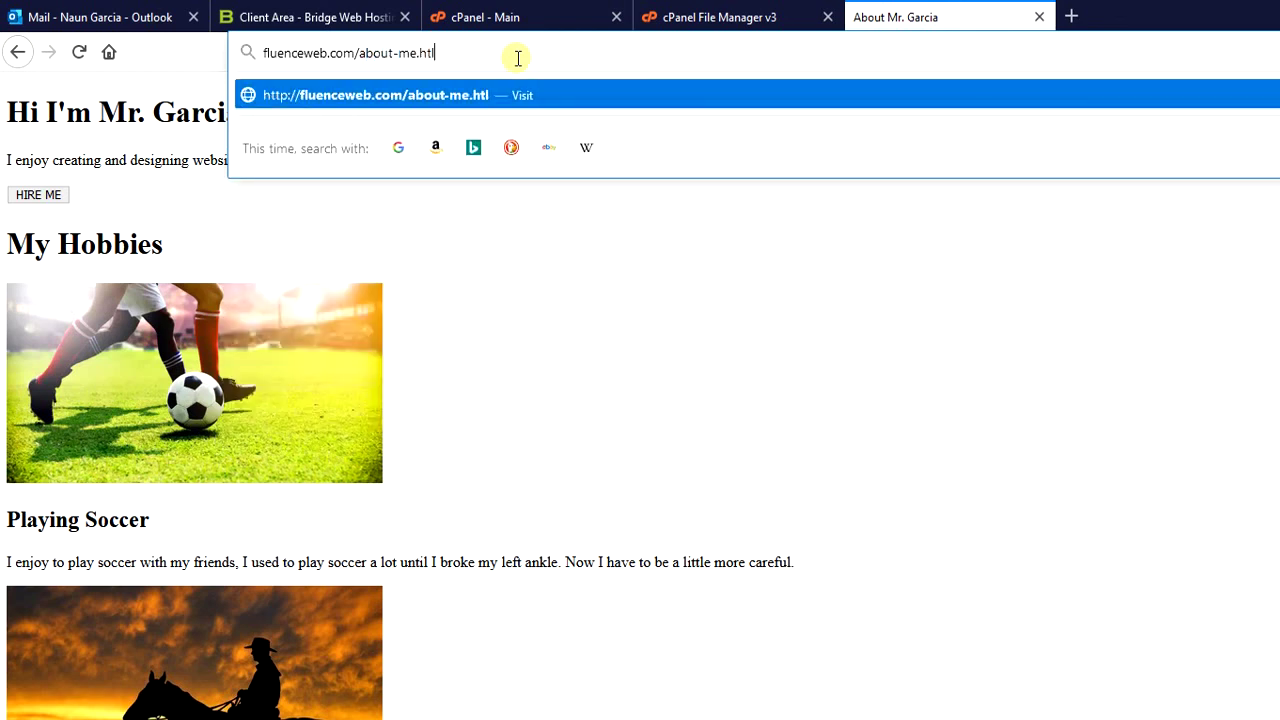
pyautogui.press('BackSpace')
pyautogui.write('ml')
pyautogui.press('Return')
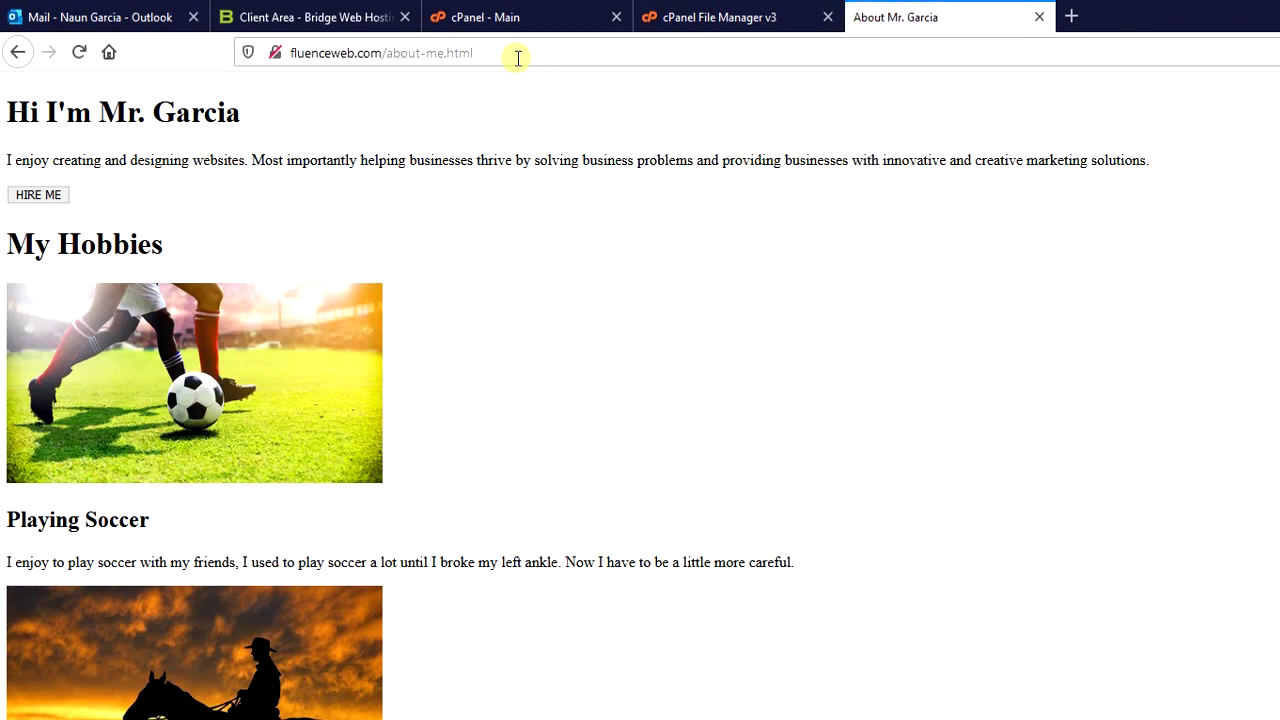
pyautogui.scroll(-5, 574, 483)
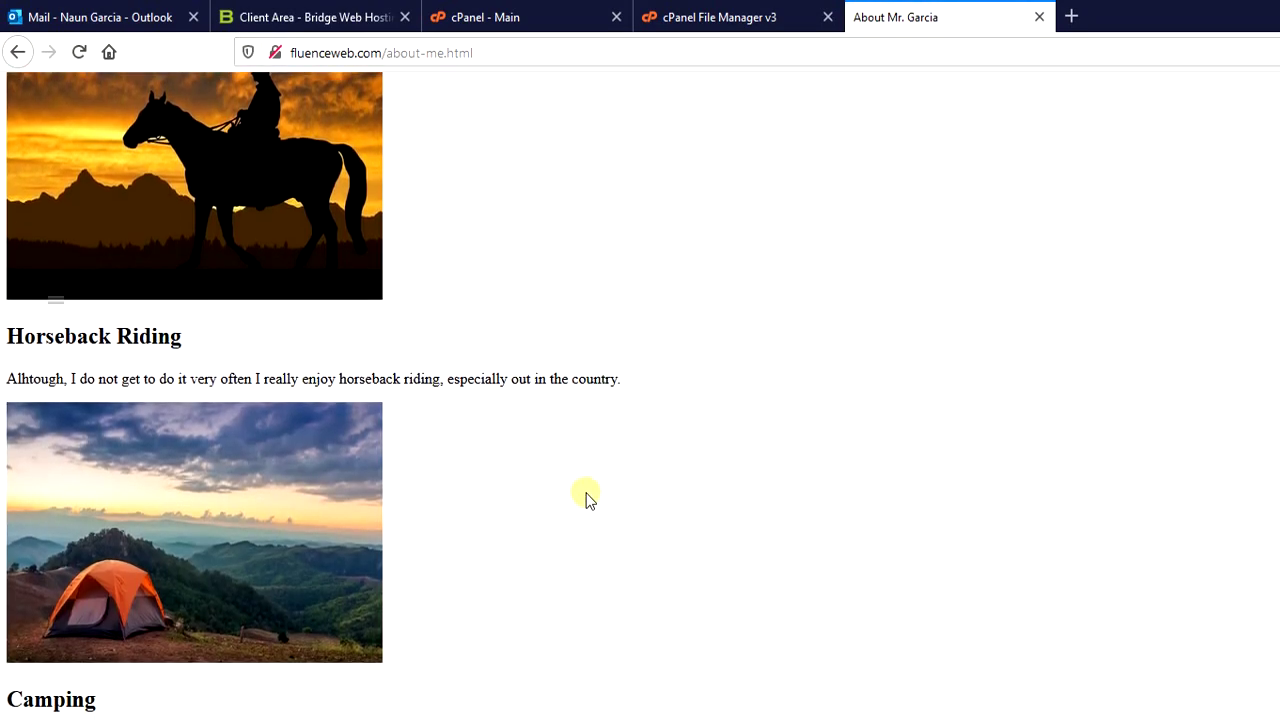
pyautogui.scroll(5, 588, 499)
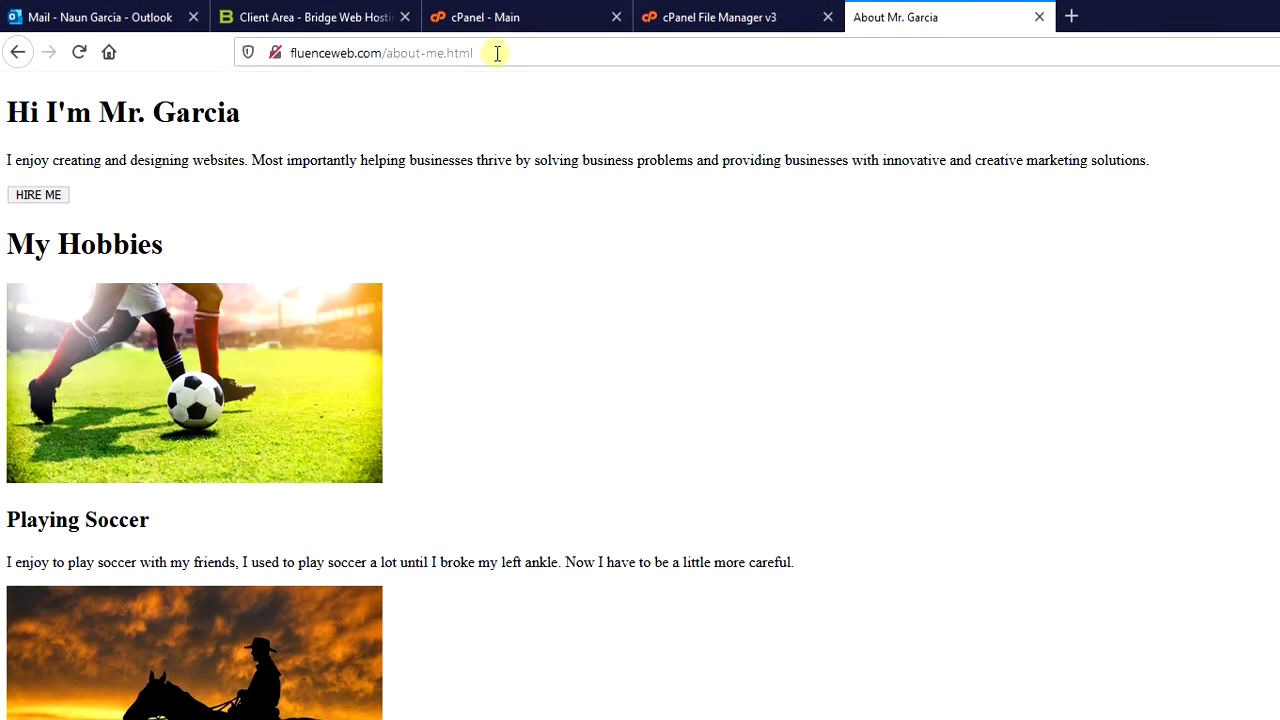
# Step: Copy the live page's address, fluenceweb.com/about-me.html, to the clipboard
pyautogui.click(497, 53)
pyautogui.rightClick(444, 57)
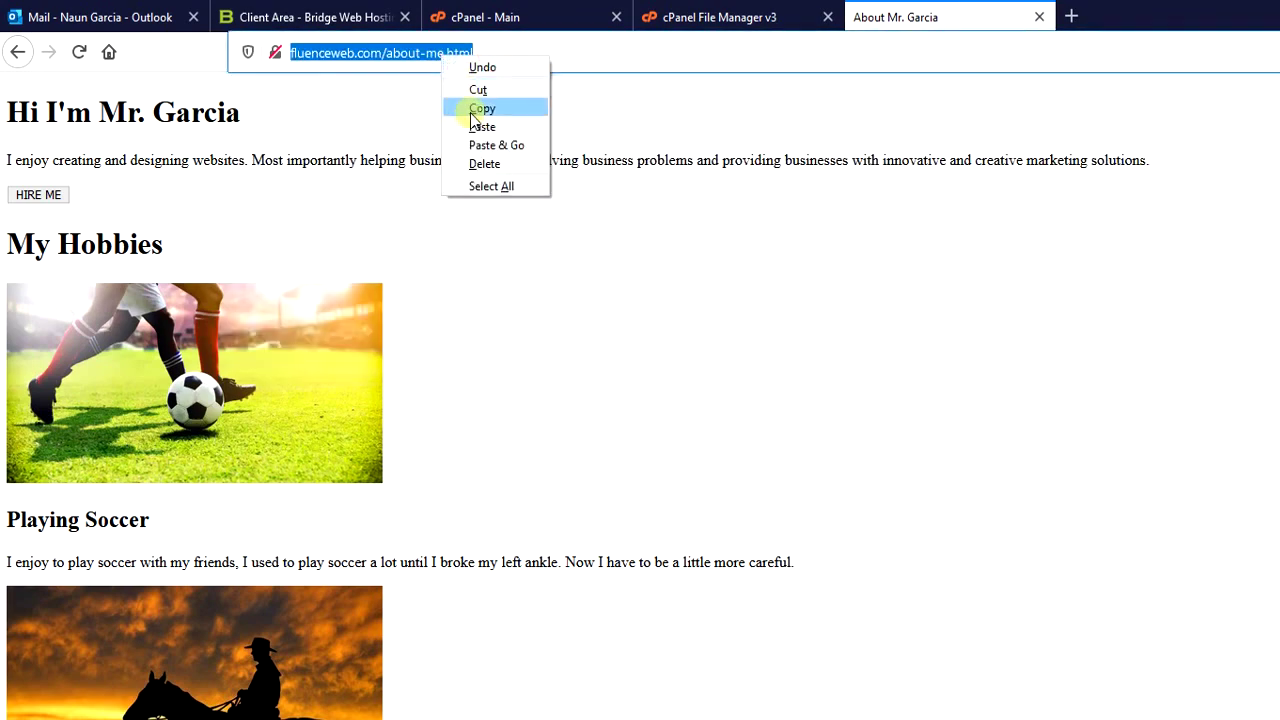
pyautogui.click(476, 109)
# Step: Open the Reedley College website in a new tab, view its Academics links, and close that tab
pyautogui.click(1071, 17)
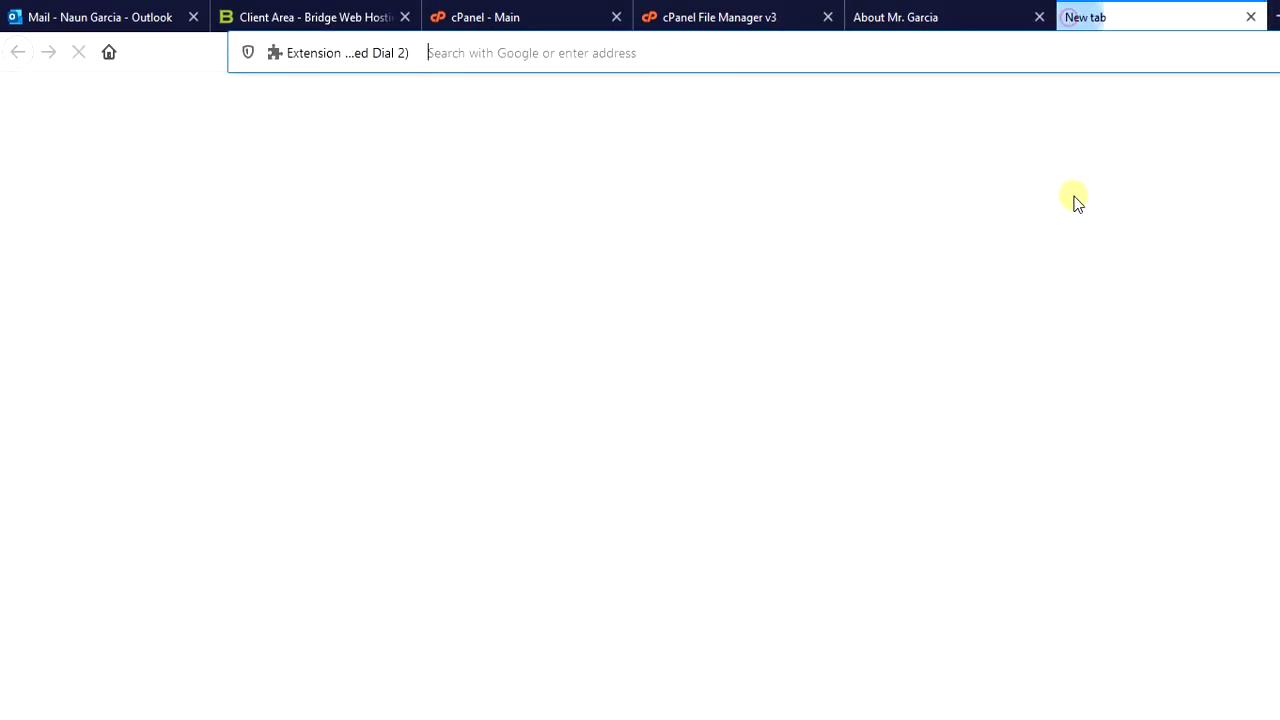
pyautogui.click(486, 101)
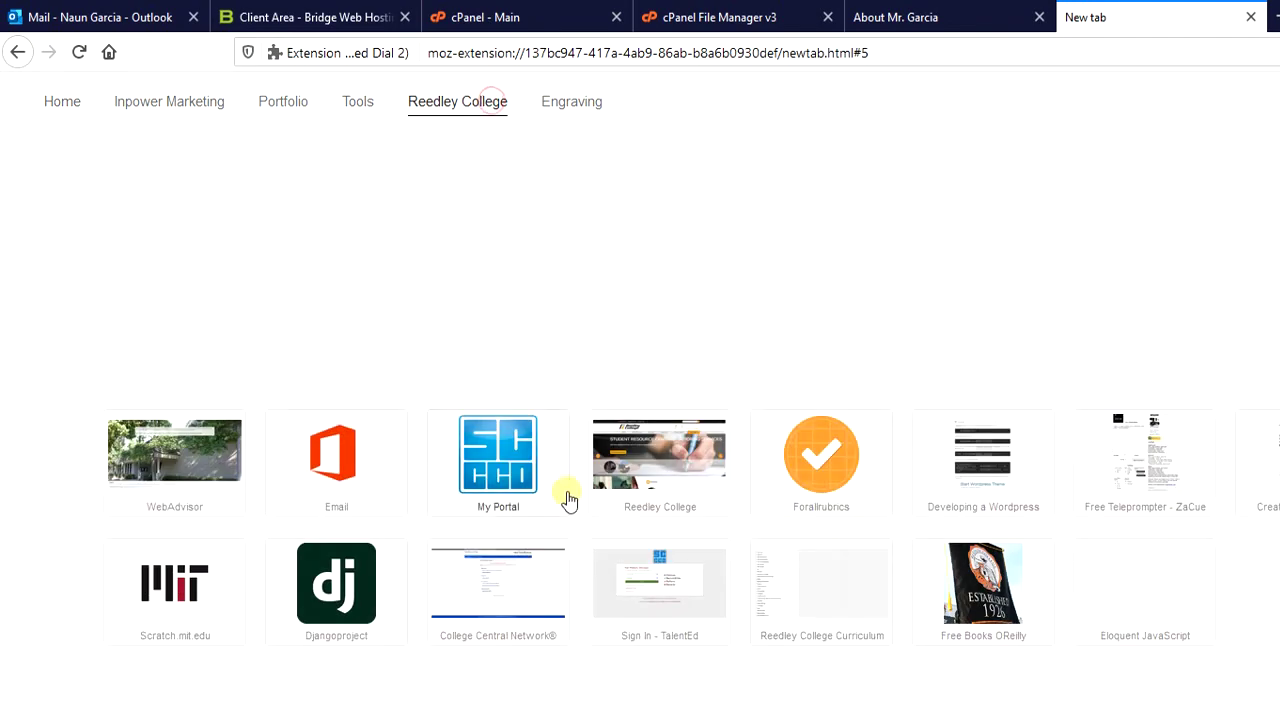
pyautogui.click(636, 486)
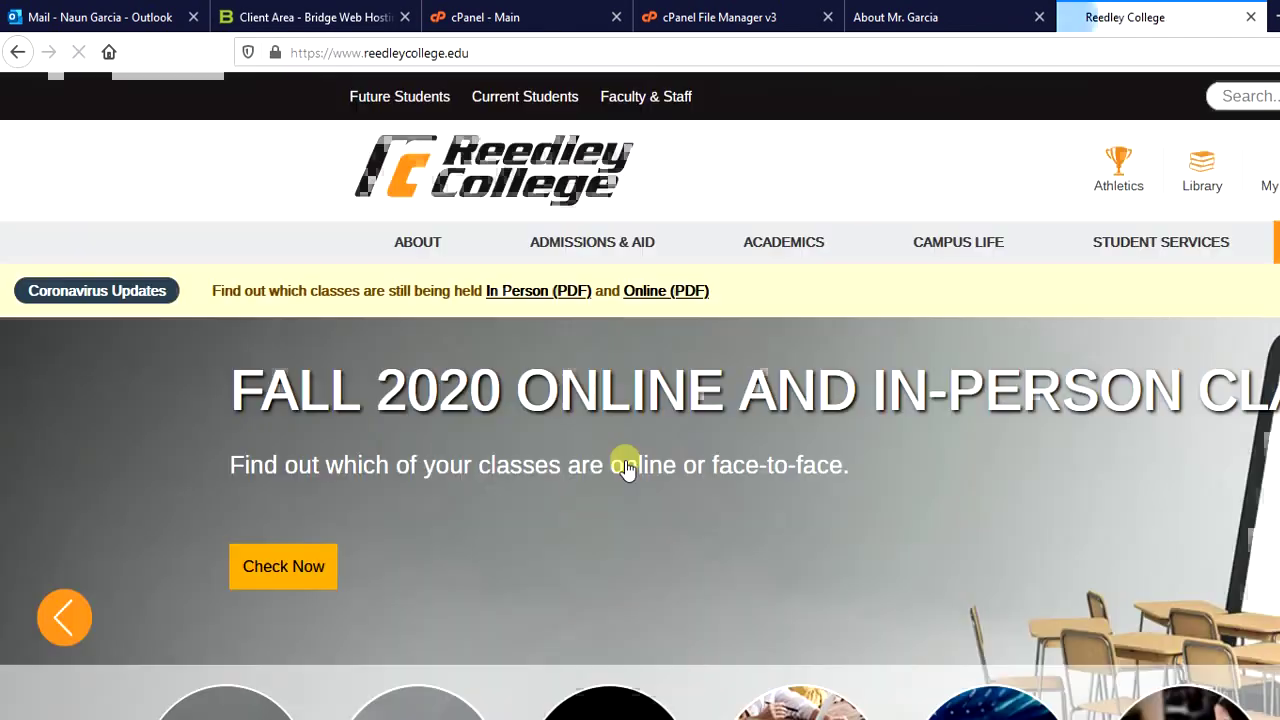
pyautogui.moveTo(784, 242)
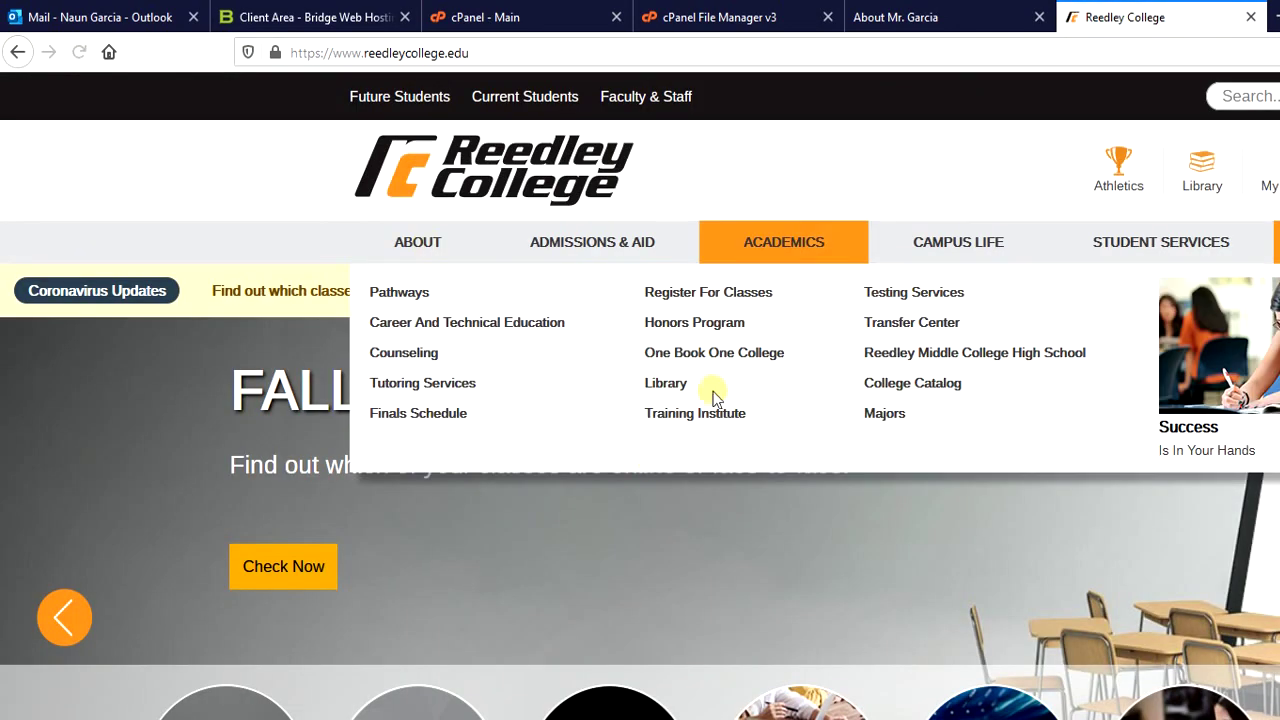
pyautogui.click(1250, 18)
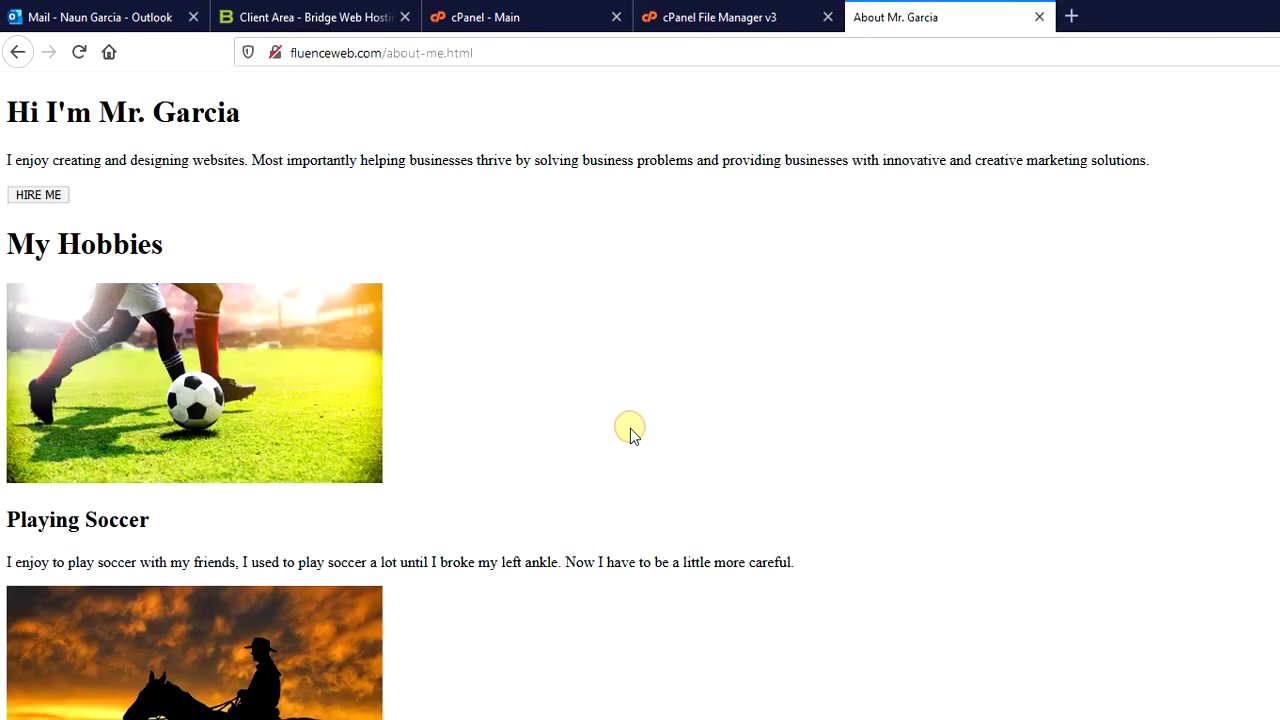